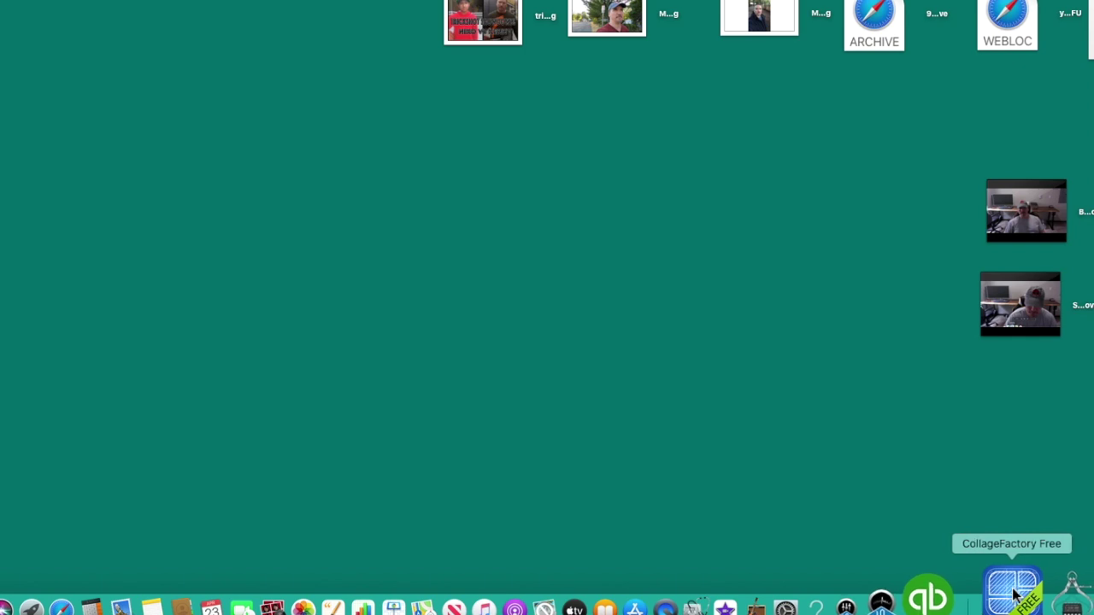
Step: Open CollageFactory Free, then enlarge and reposition its window so the template chooser and side settings are fully visible
left_click(1013, 598)
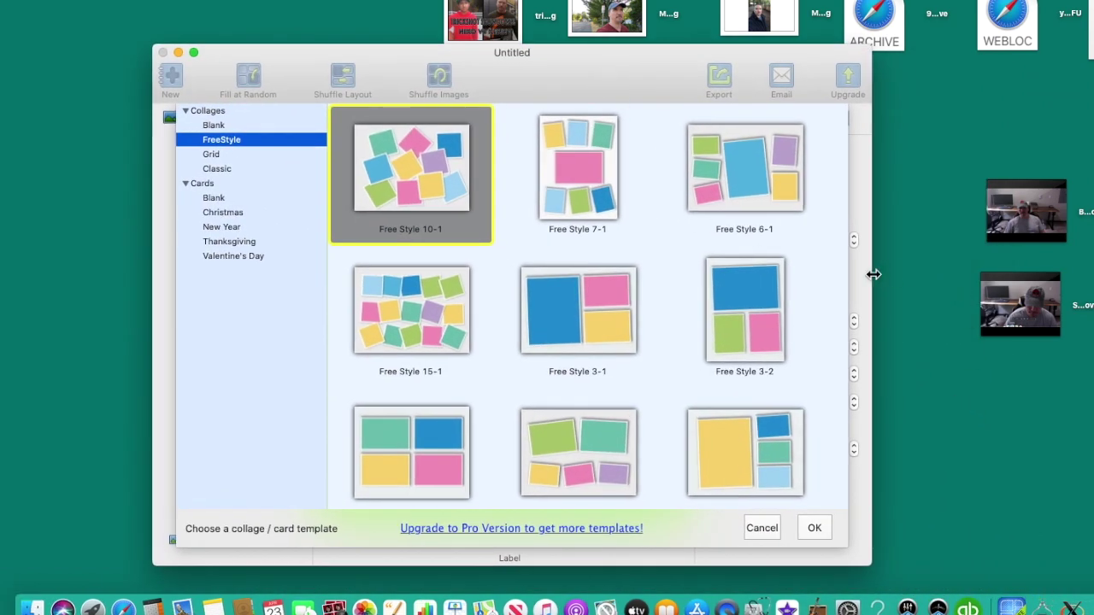
left_click_drag(878, 274, 1093, 272)
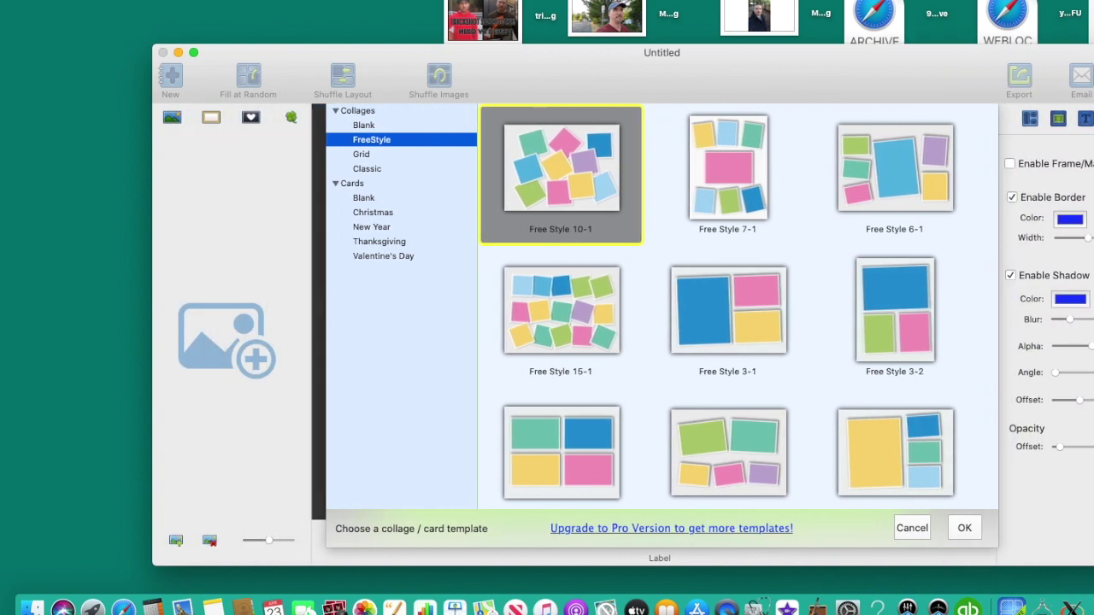
left_click_drag(755, 75, 582, 25)
left_click_drag(469, 523, 469, 565)
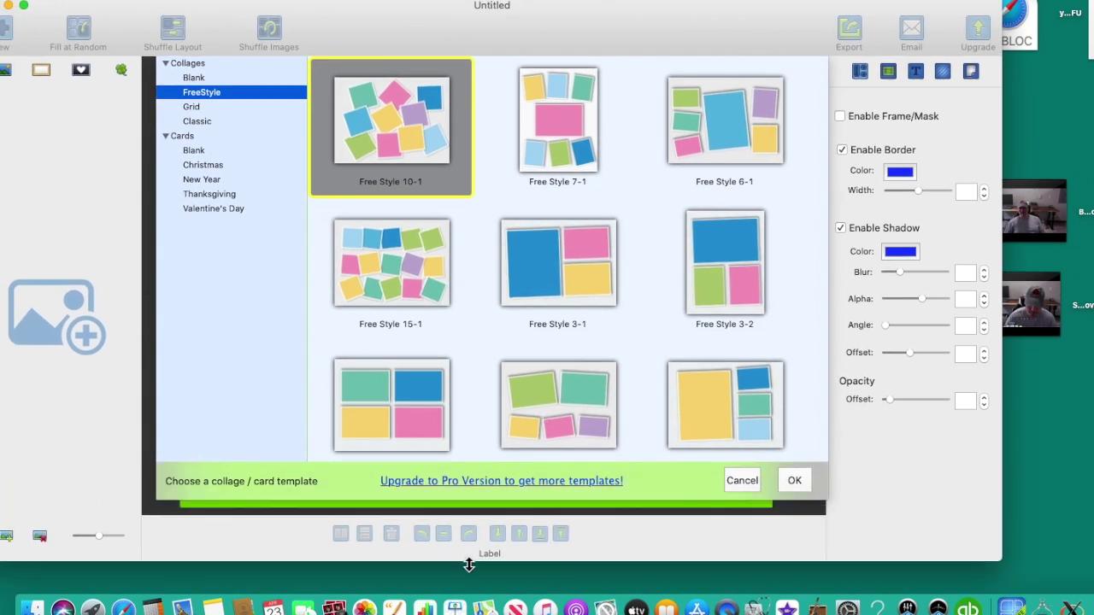
left_click_drag(323, 39, 358, 39)
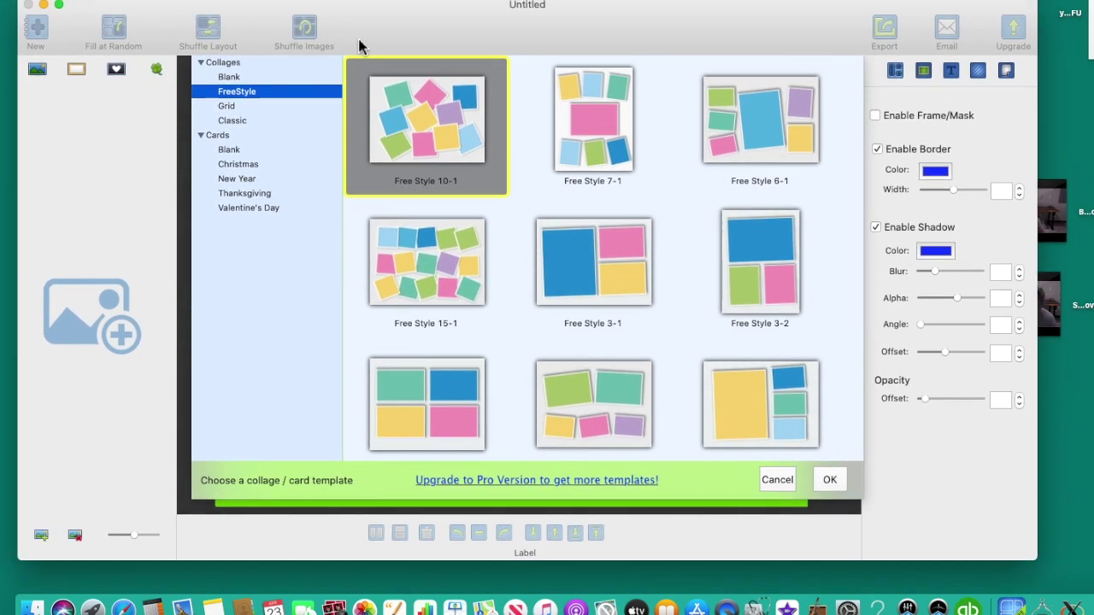
Step: Compare the two-photo Classic collage templates and create the collage from the Classic 2 template
left_click(231, 121)
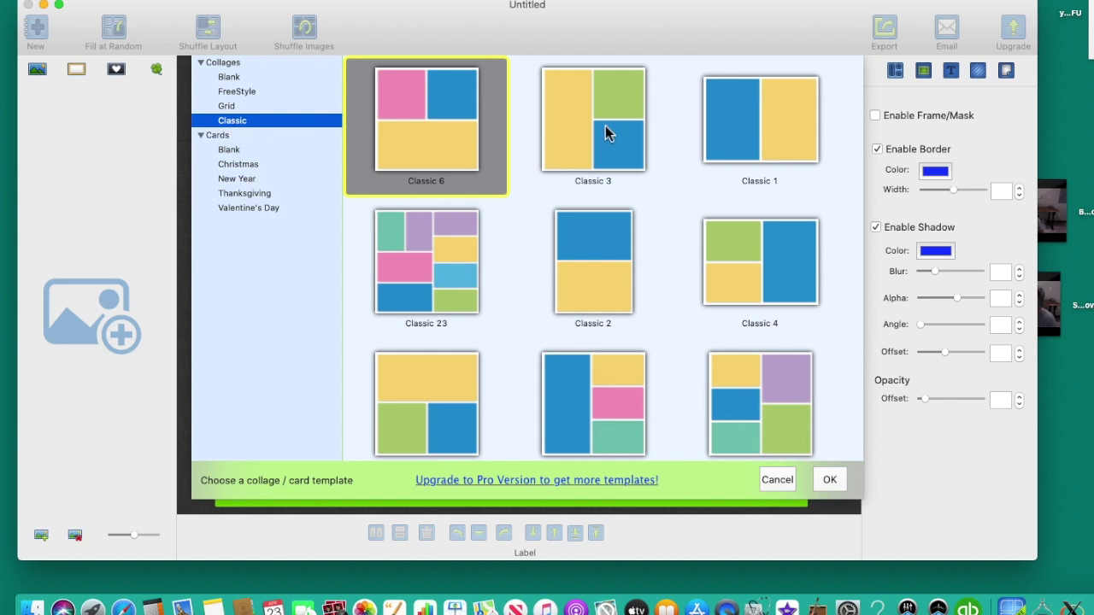
left_click(696, 190)
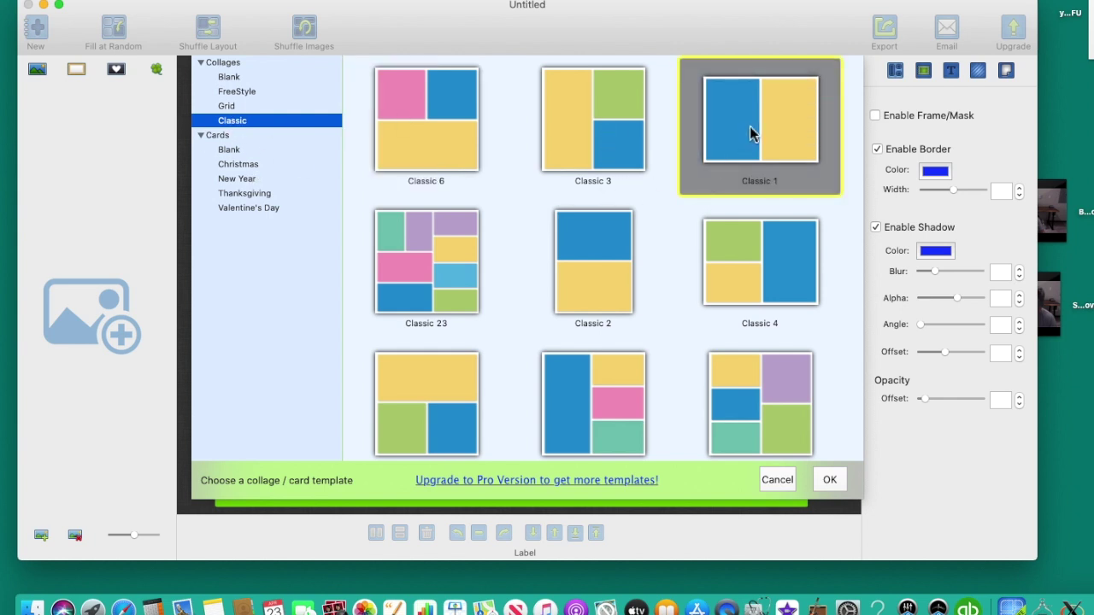
left_click(605, 245)
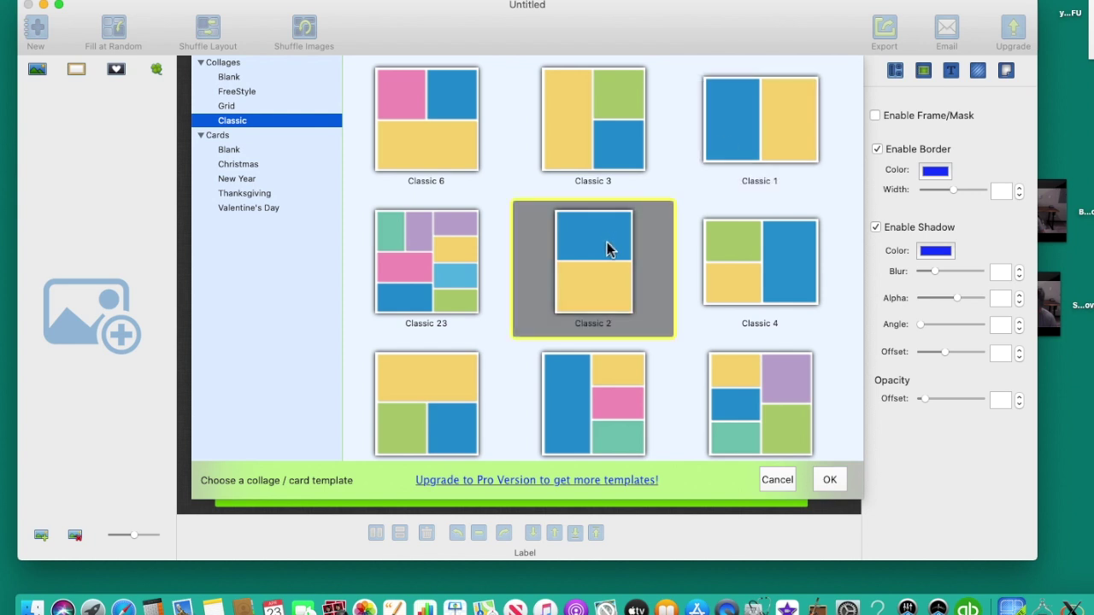
left_click(758, 119)
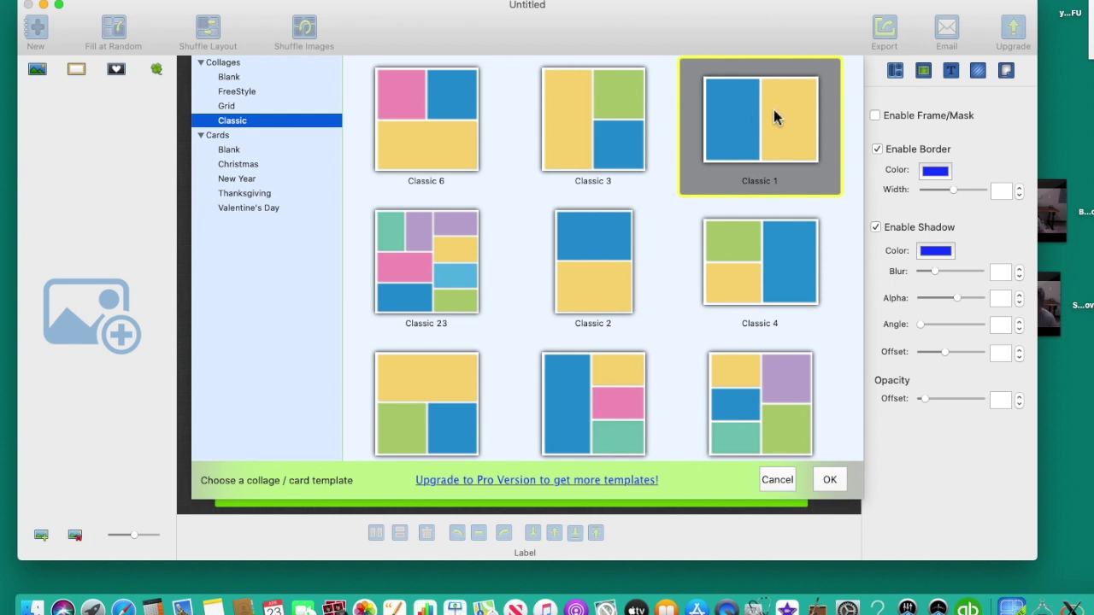
left_click(603, 281)
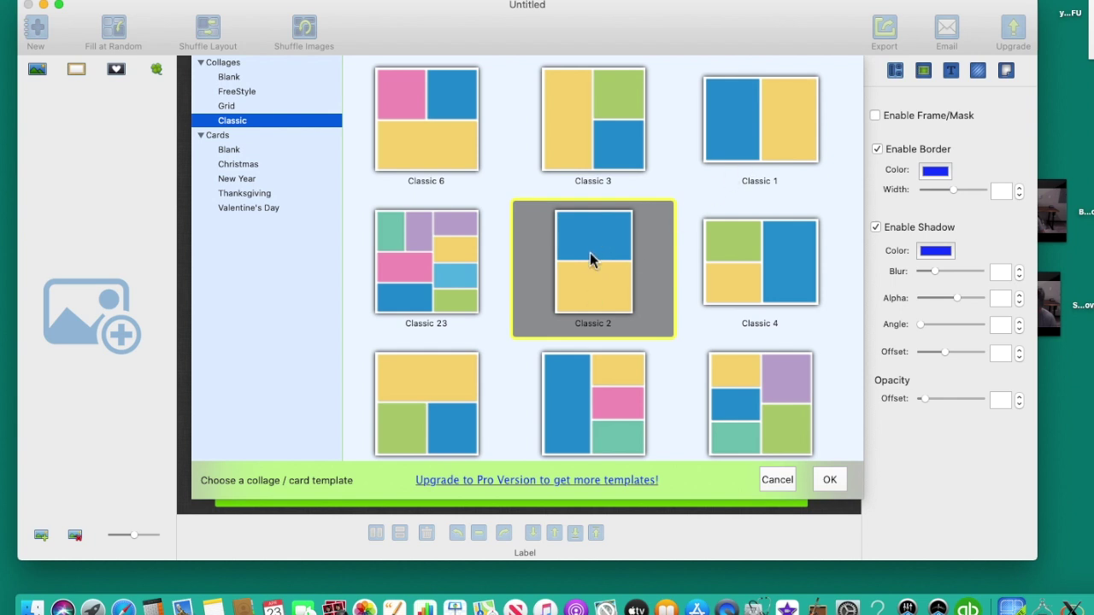
double_click(590, 262)
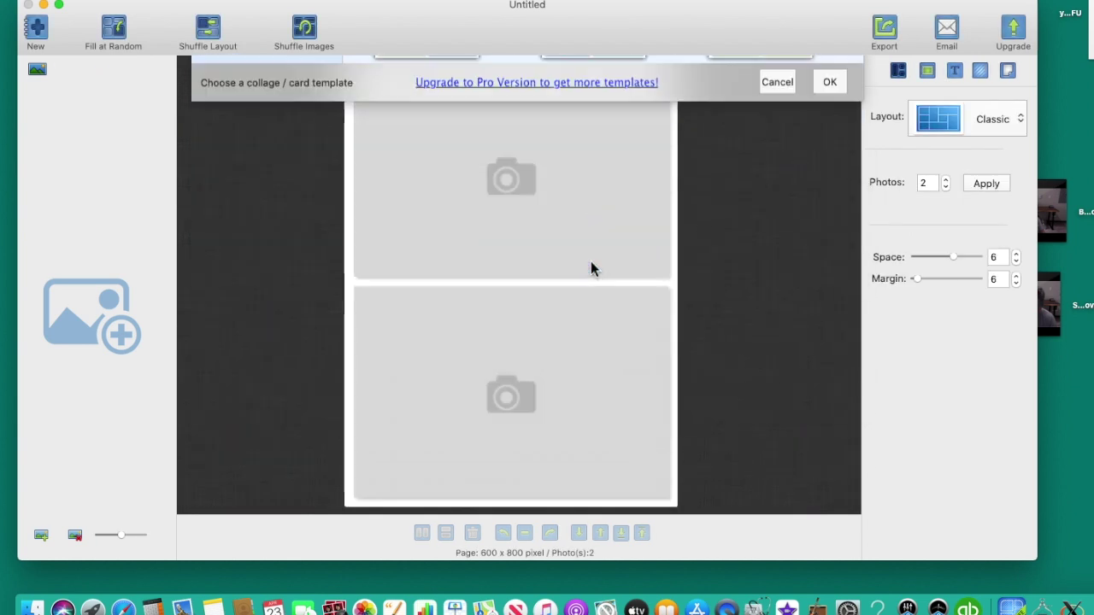
Step: Browse the Photos library for boat pictures to add, keeping the file browser clear of the collage frames
left_click(131, 330)
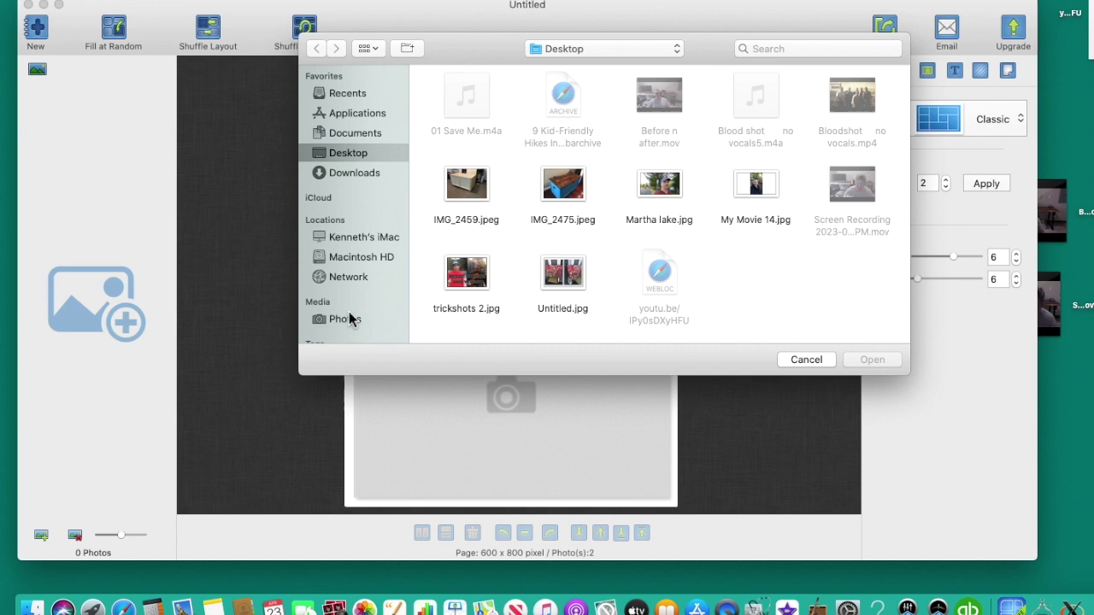
left_click(346, 319)
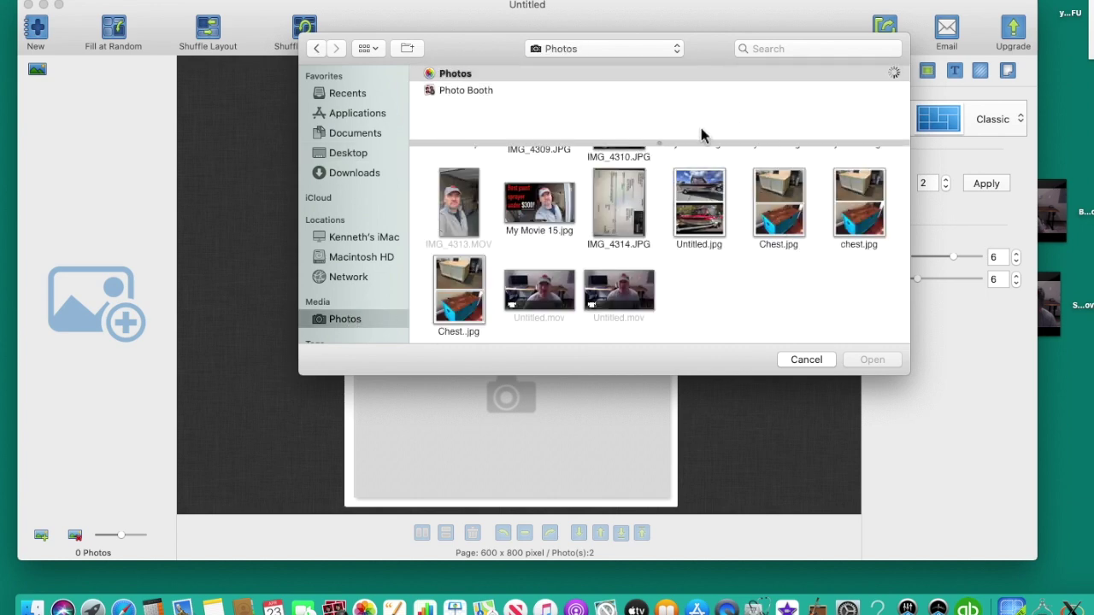
left_click_drag(473, 48, 758, 108)
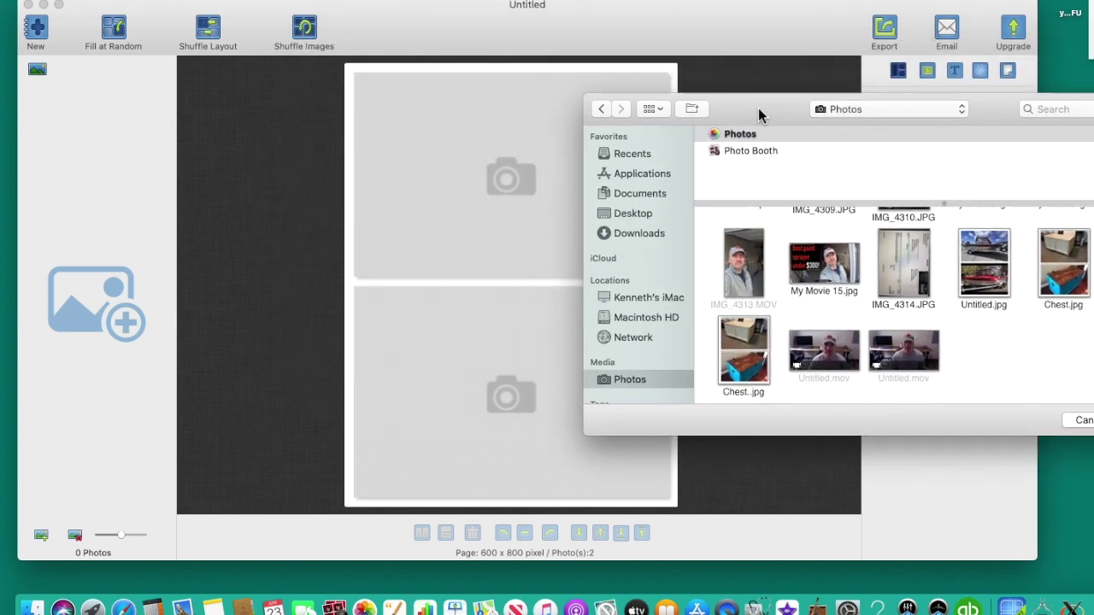
scroll(928, 299, "up", 5)
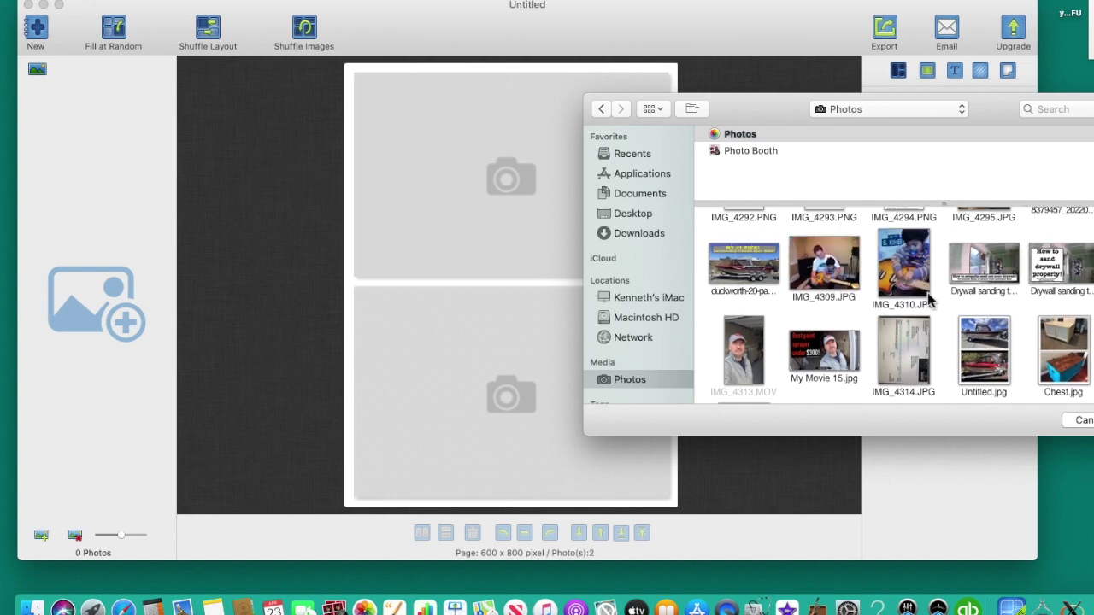
scroll(930, 299, "up", 3)
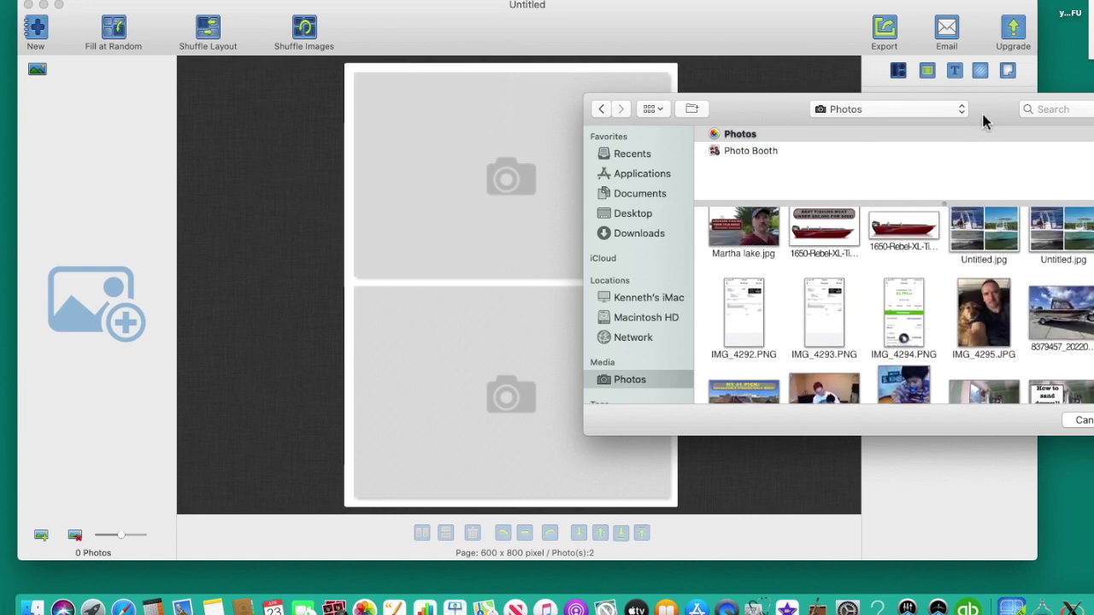
left_click_drag(983, 122, 943, 116)
Step: Place the maroon boat photo in the upper frame and the red boat photo in the lower frame, and close the file browser
left_click_drag(1030, 308, 479, 176)
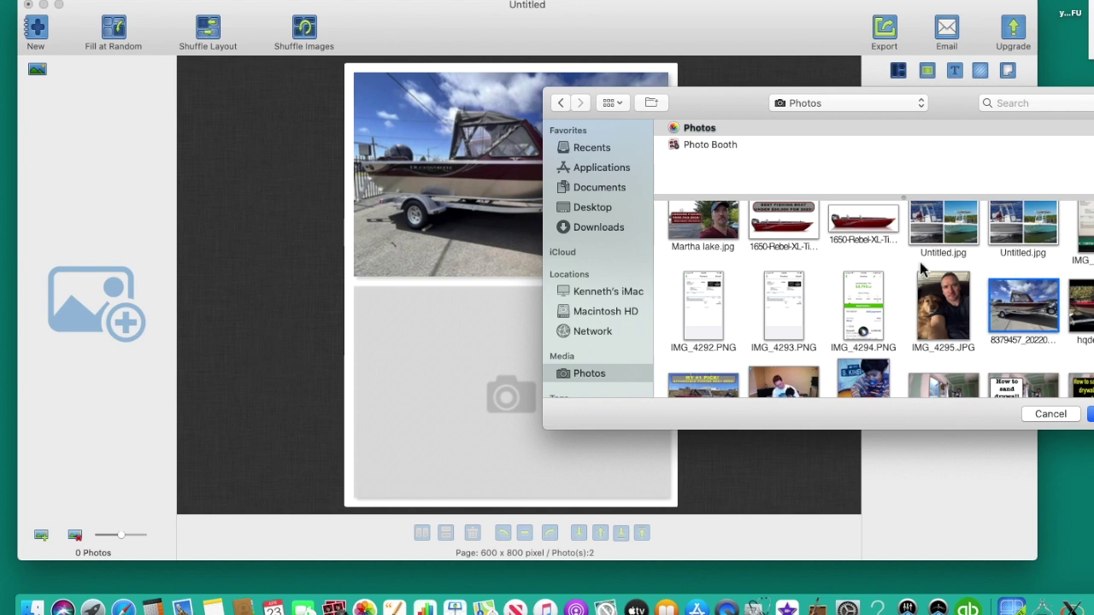
left_click_drag(1078, 307, 386, 374)
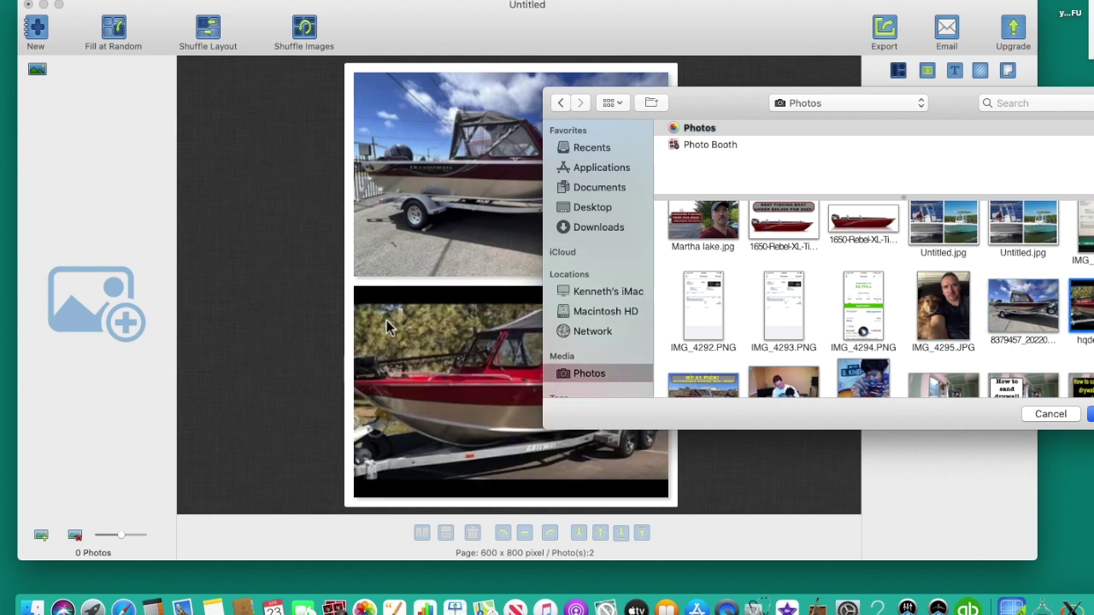
left_click_drag(694, 104, 598, 76)
left_click(952, 387)
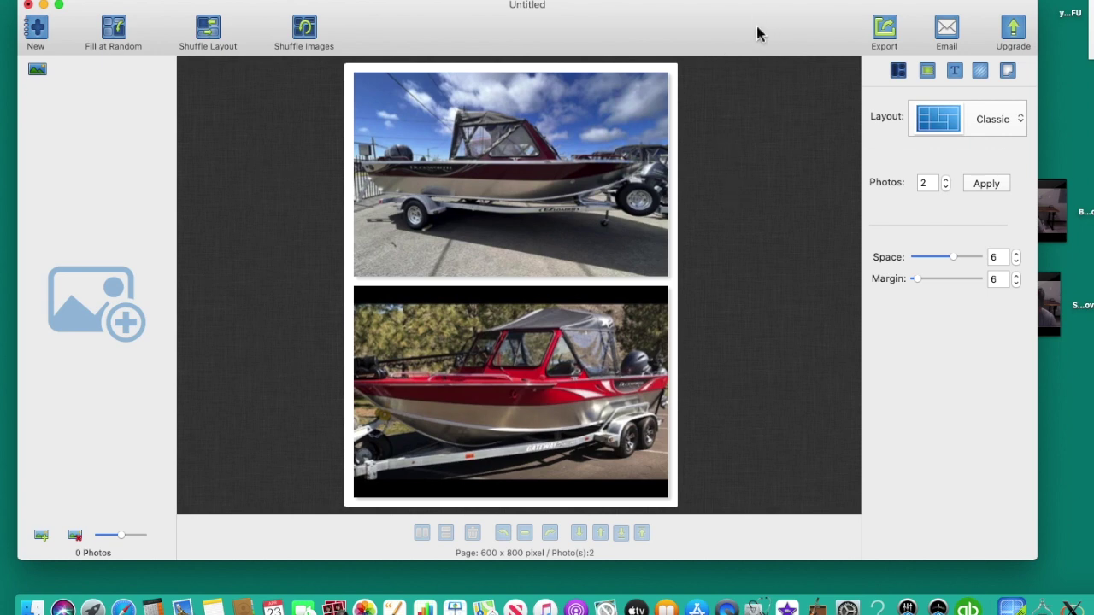
Step: Export the collage to the Desktop as a JPEG named "boats"
left_click(884, 30)
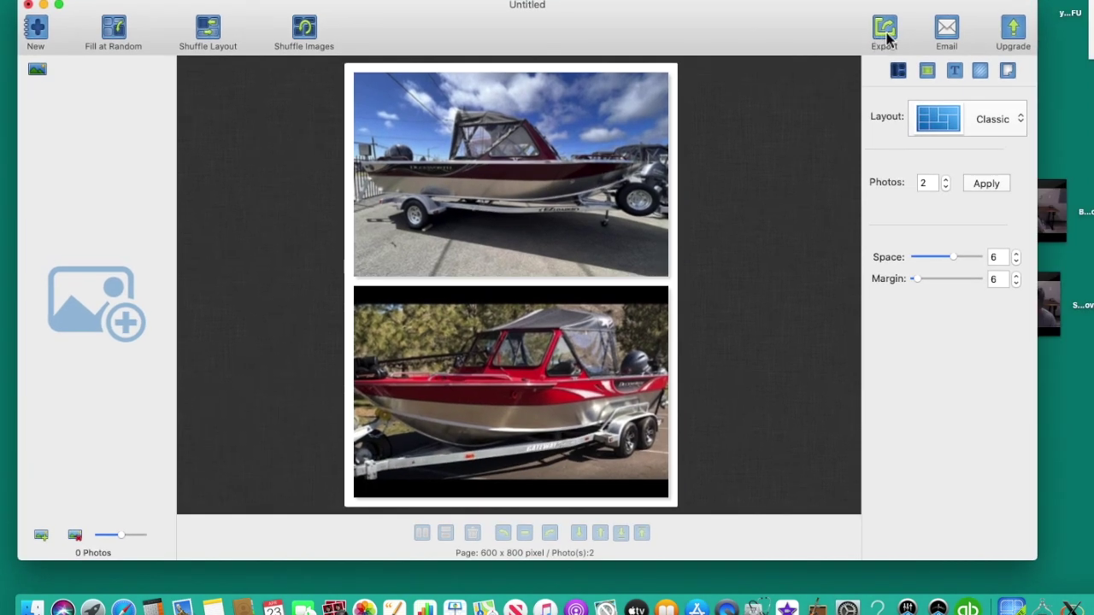
left_click(885, 30)
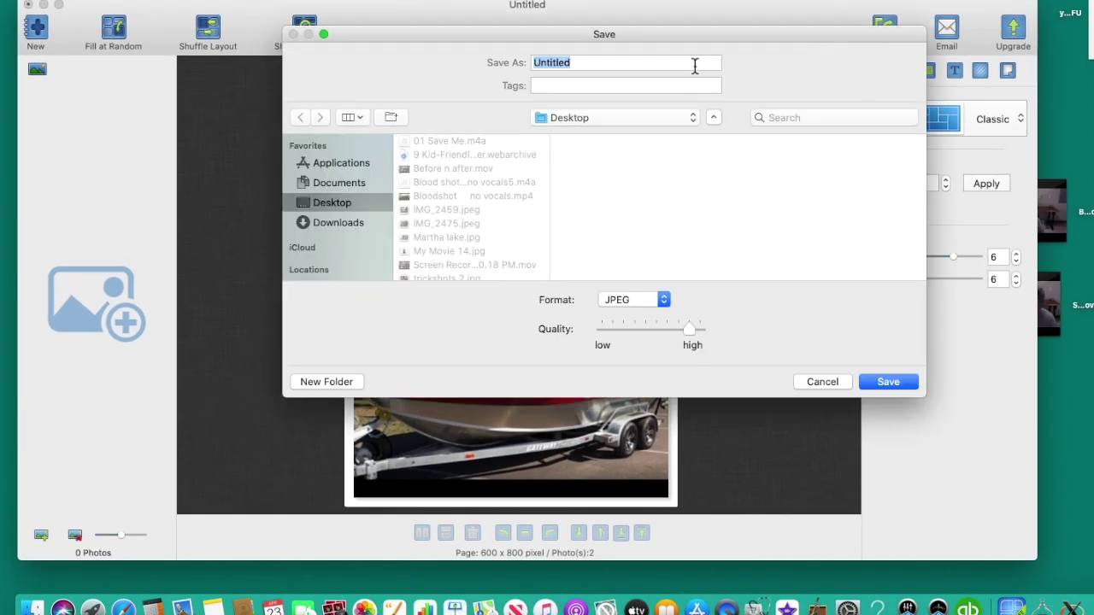
left_click(608, 62)
key("BackSpace")
key("BackSpace")
key("BackSpace")
key("BackSpace")
key("BackSpace")
key("BackSpace")
key("BackSpace")
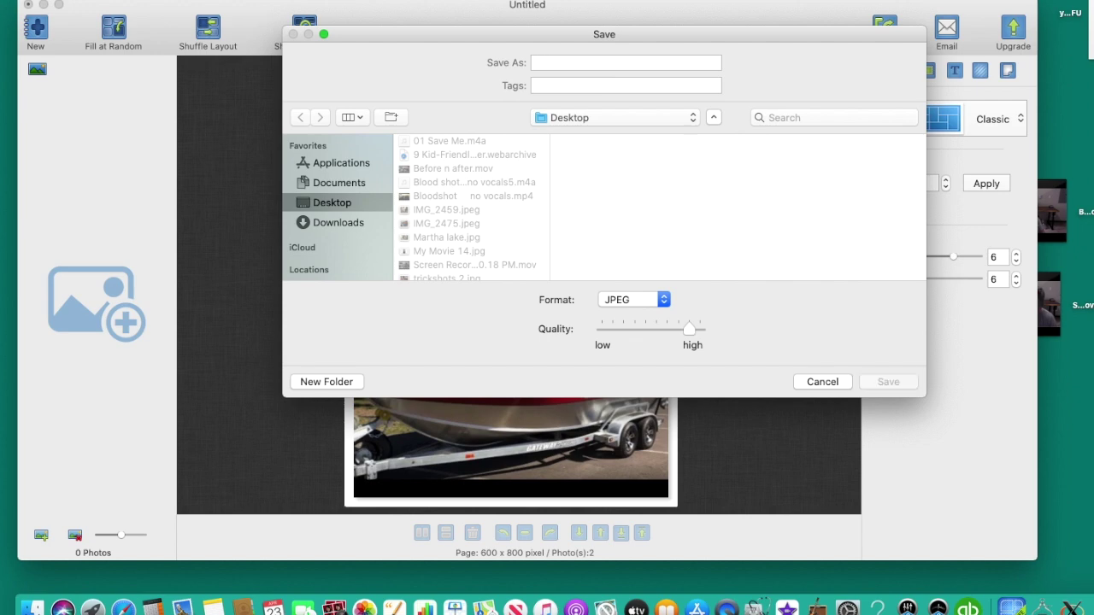
type("boats")
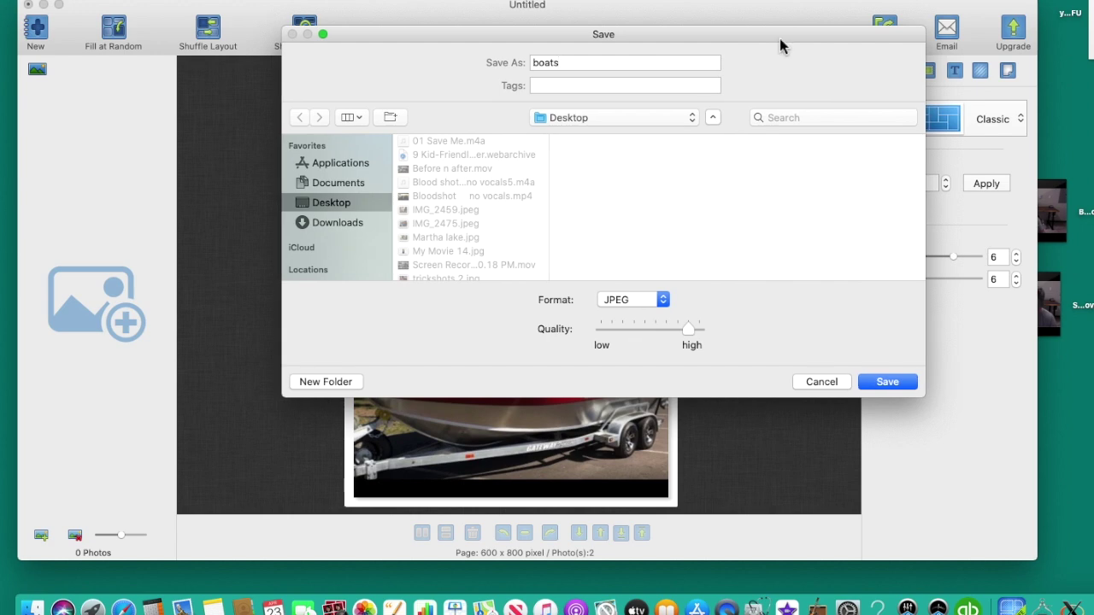
left_click(875, 382)
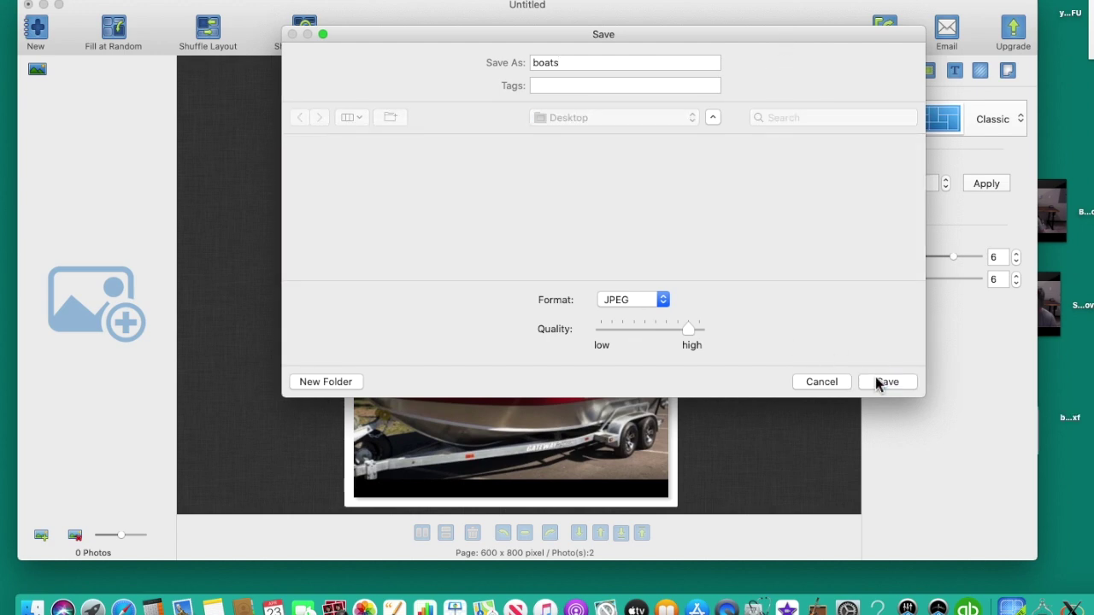
left_click(710, 183)
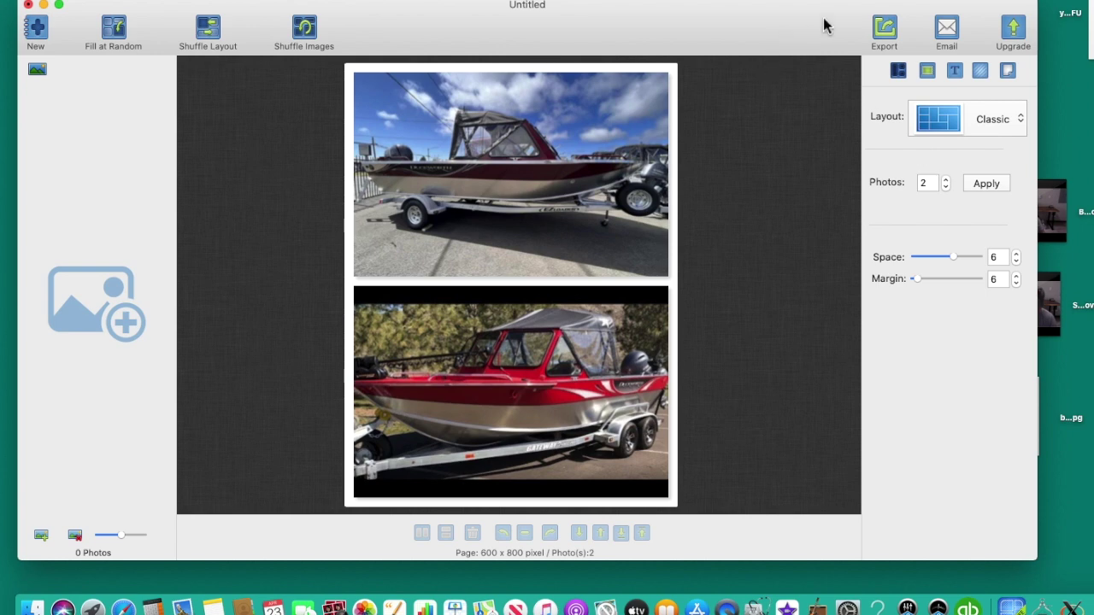
Step: Move the collage window aside to check the exported boats image on the desktop, and bring the window back
left_click_drag(809, 25, 494, 39)
mouse_move(996, 416)
left_mouse_down()
mouse_move(814, 420)
mouse_move(953, 425)
mouse_move(470, 518)
mouse_move(389, 589)
mouse_move(359, 597)
mouse_move(921, 440)
mouse_move(988, 402)
left_mouse_up()
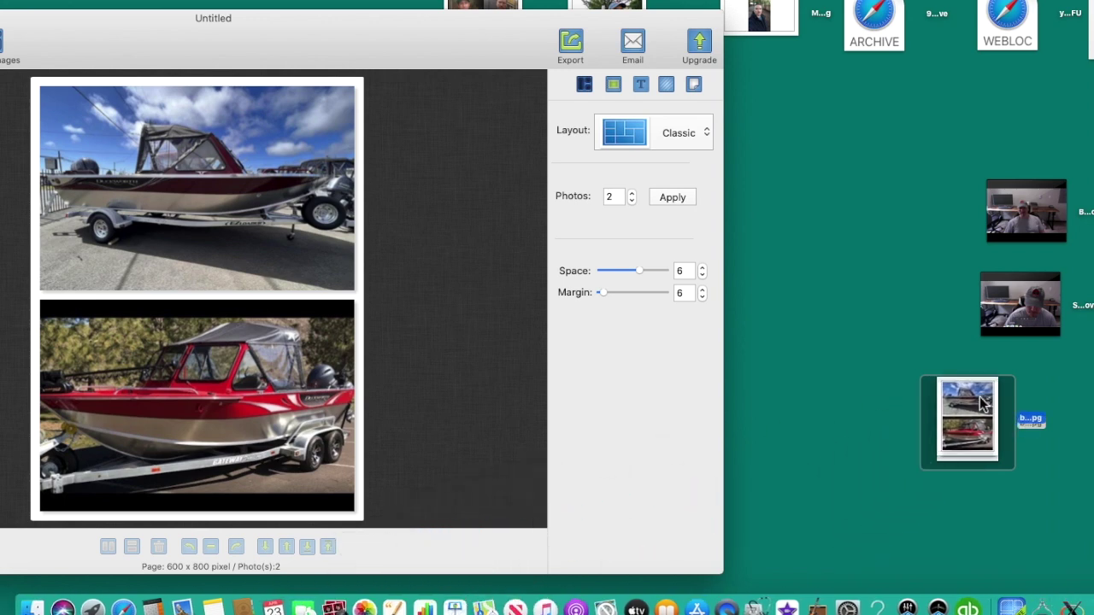
left_click_drag(930, 443, 969, 440)
left_click_drag(318, 37, 567, 34)
left_click_drag(480, 34, 565, 32)
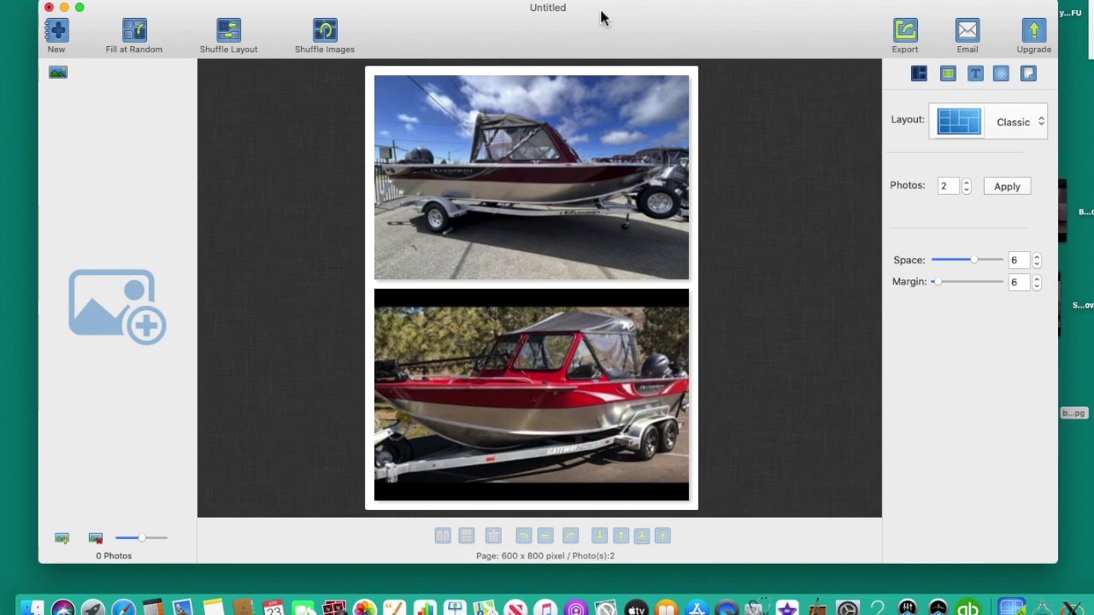
left_click_drag(671, 24, 710, 17)
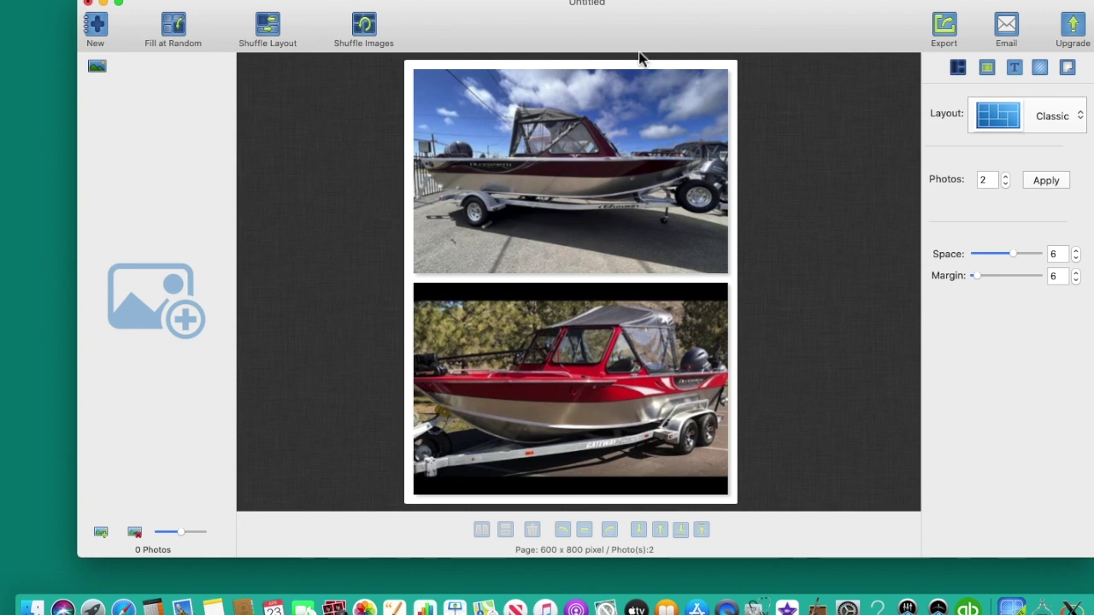
left_click_drag(703, 12, 703, 12)
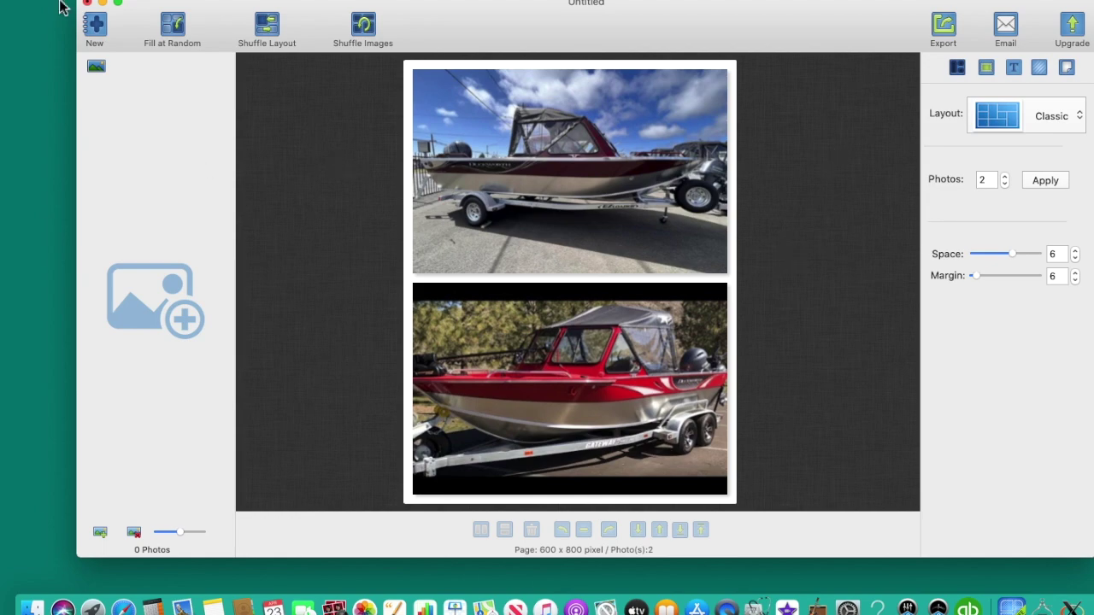
Step: Start a new collage document and close the finished boat collage without saving its changes
left_click(95, 30)
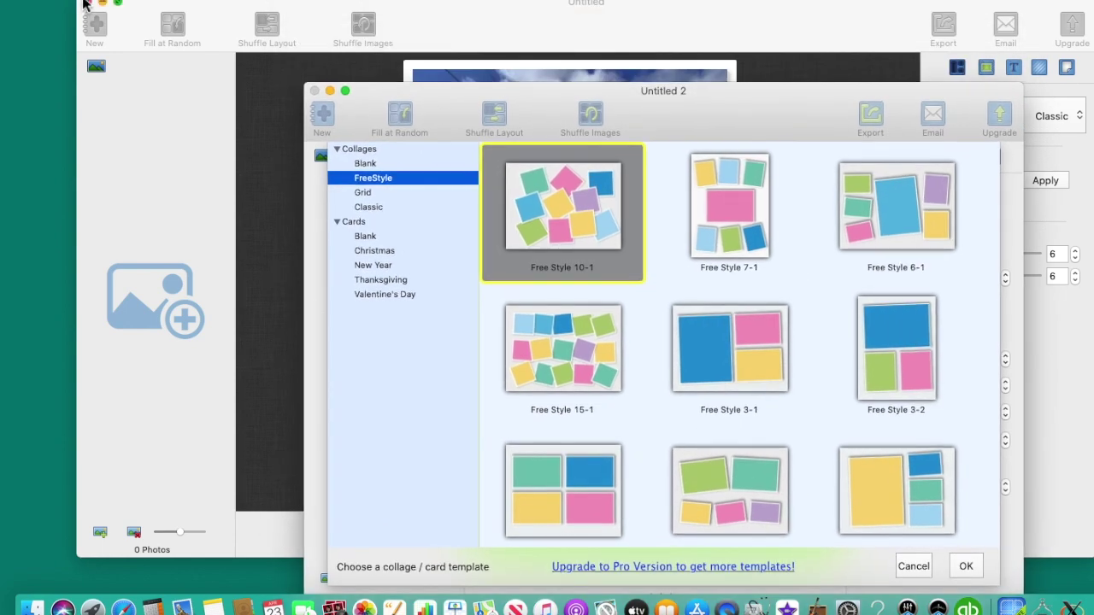
left_click(86, 4)
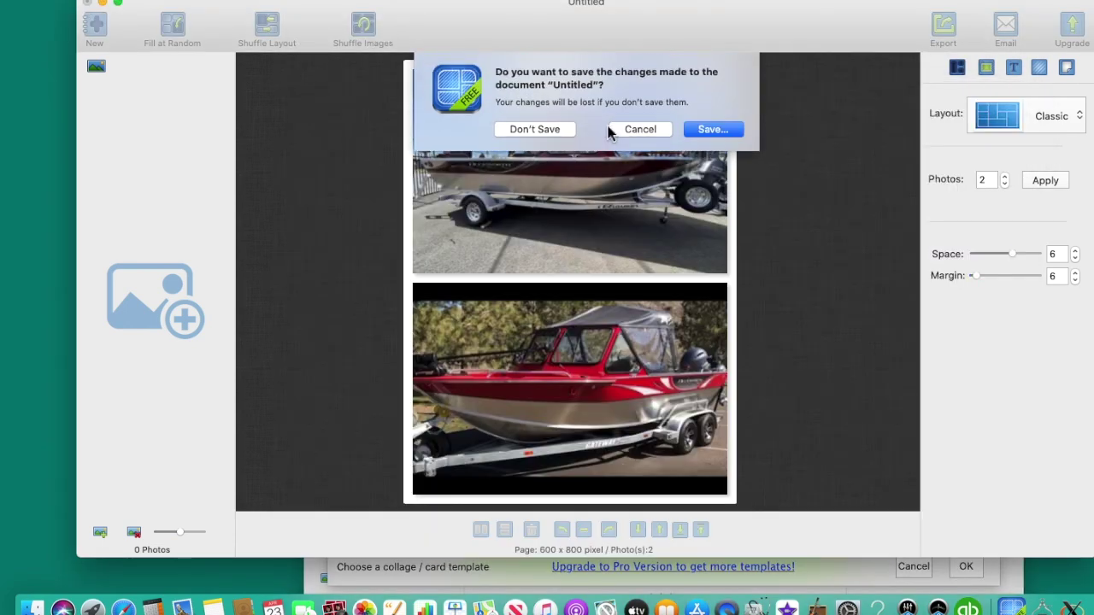
left_click(541, 128)
Step: Widen the new document's window and reposition it so the whole template chooser and side settings fit on screen
left_click_drag(687, 101, 474, 43)
left_click_drag(821, 247, 1093, 248)
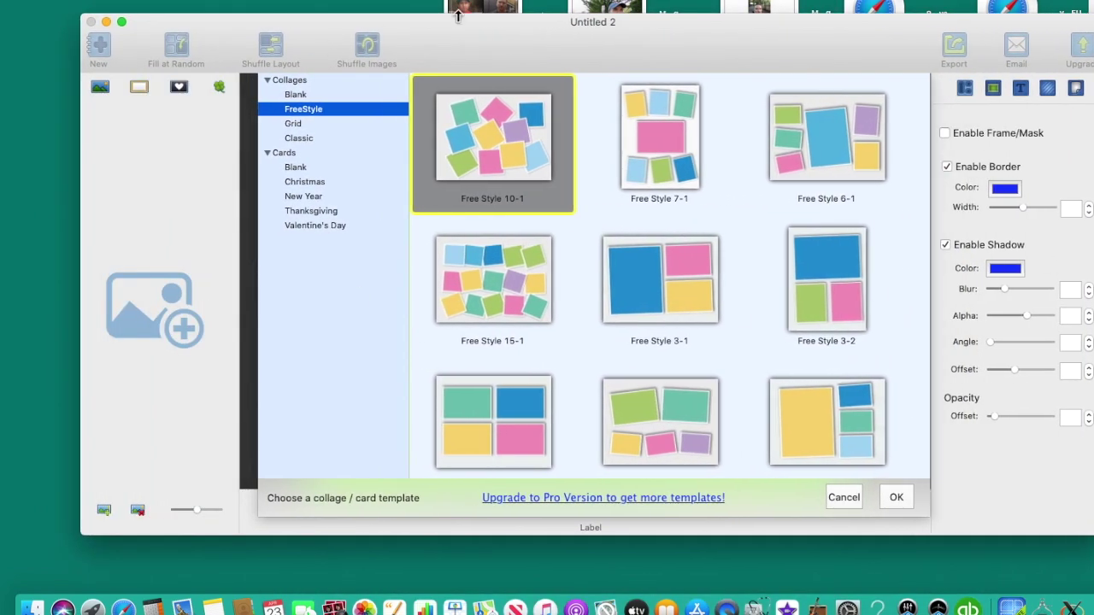
left_click_drag(657, 34, 597, 30)
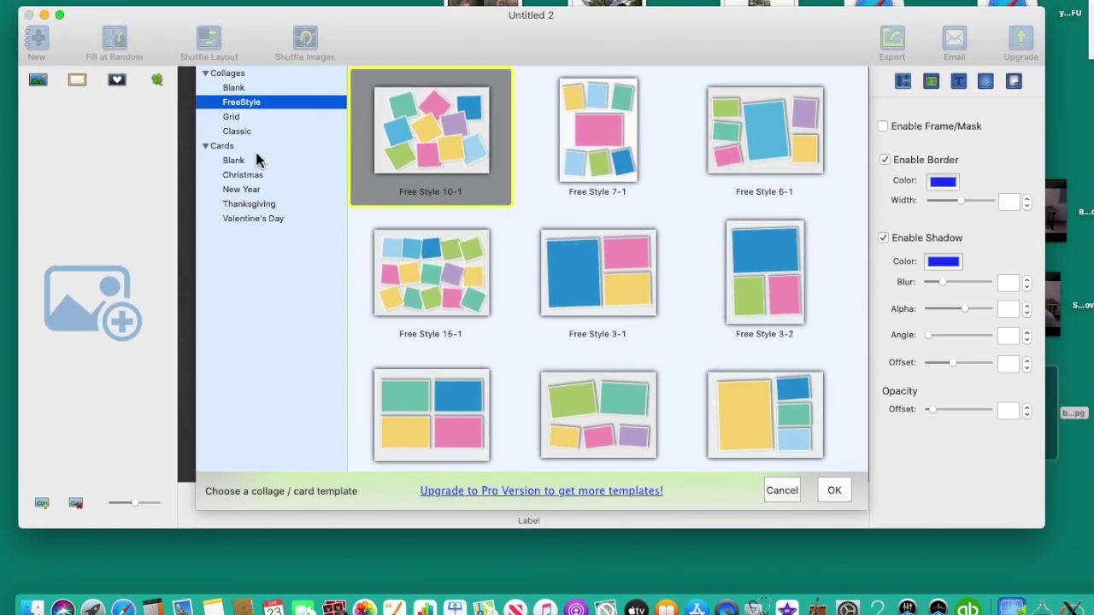
Step: Start the new collage from the blank Portrait collage template
left_click(243, 130)
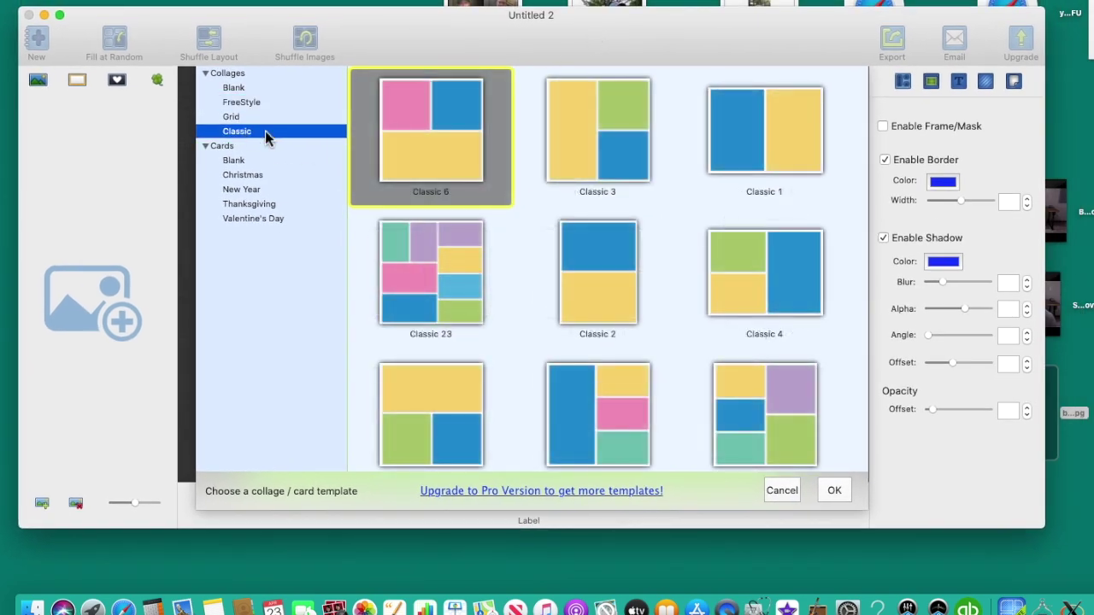
left_click(232, 88)
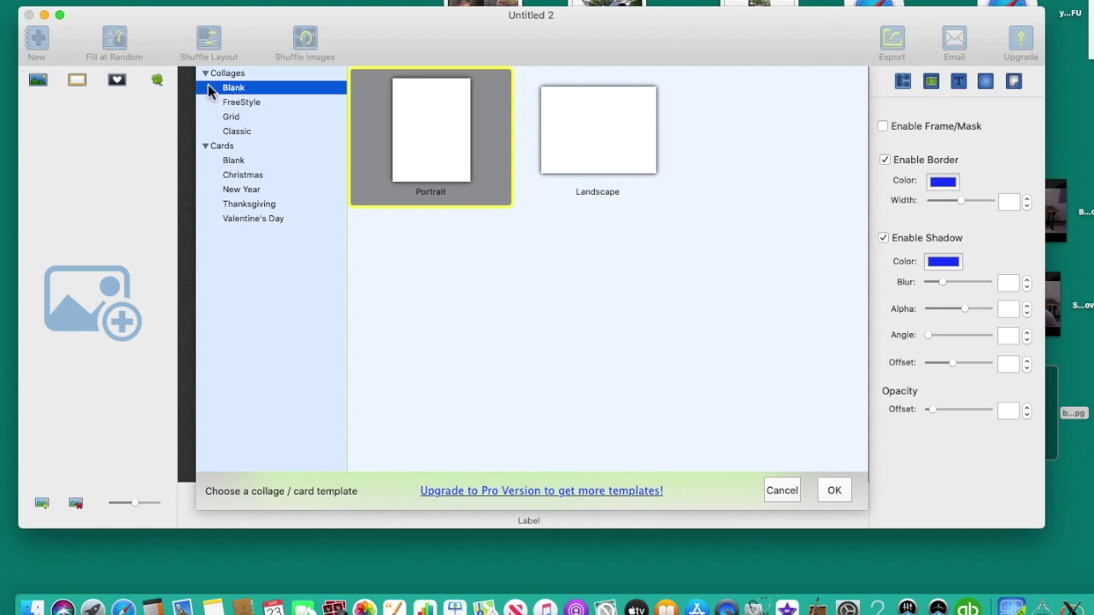
left_click(571, 258)
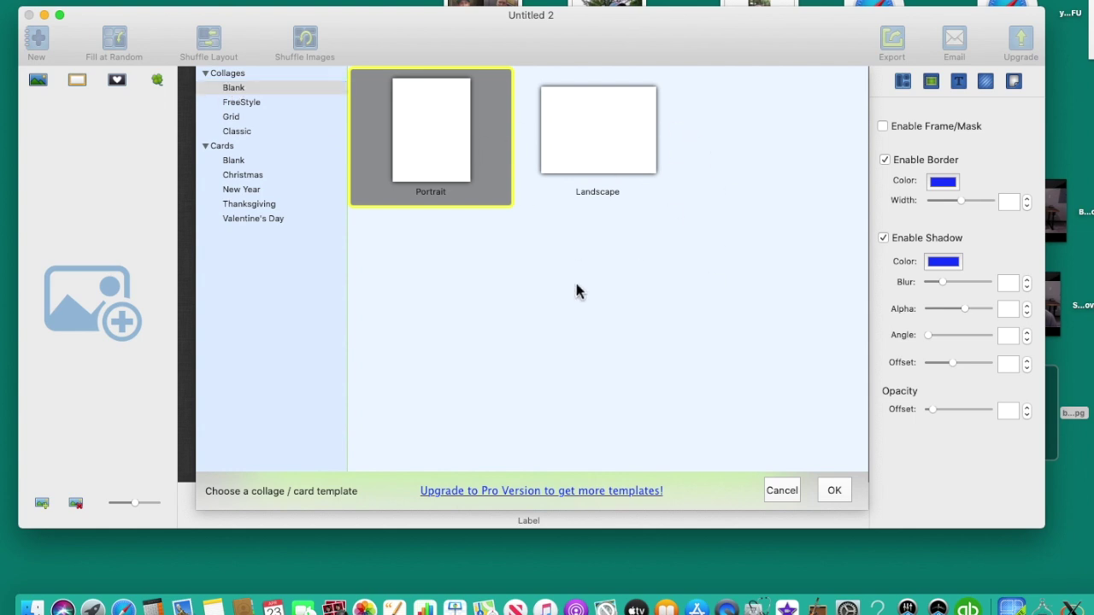
left_click(598, 140)
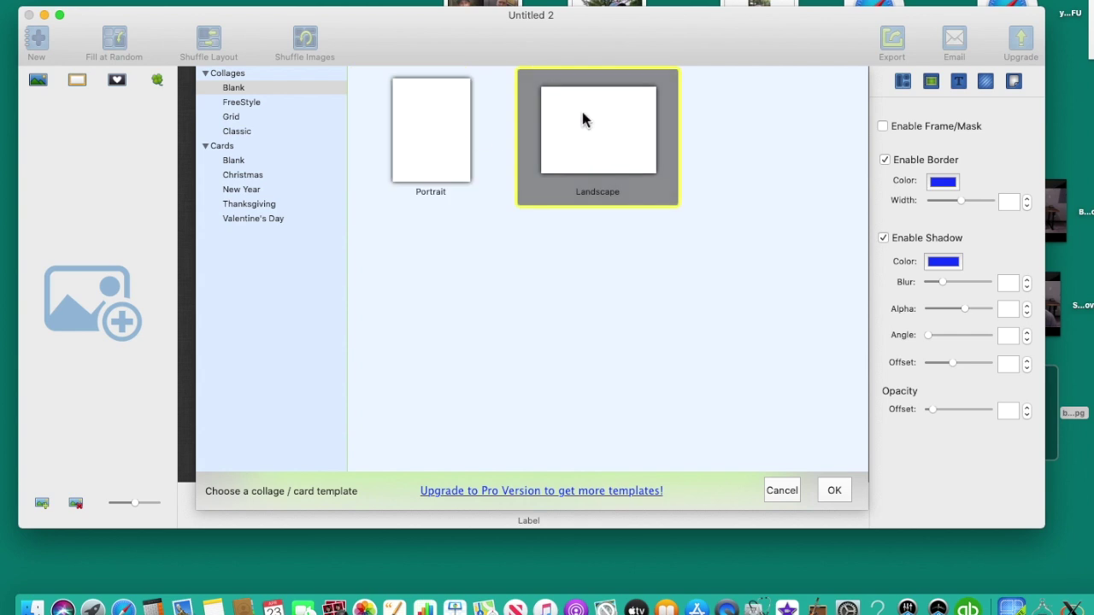
left_click(414, 127)
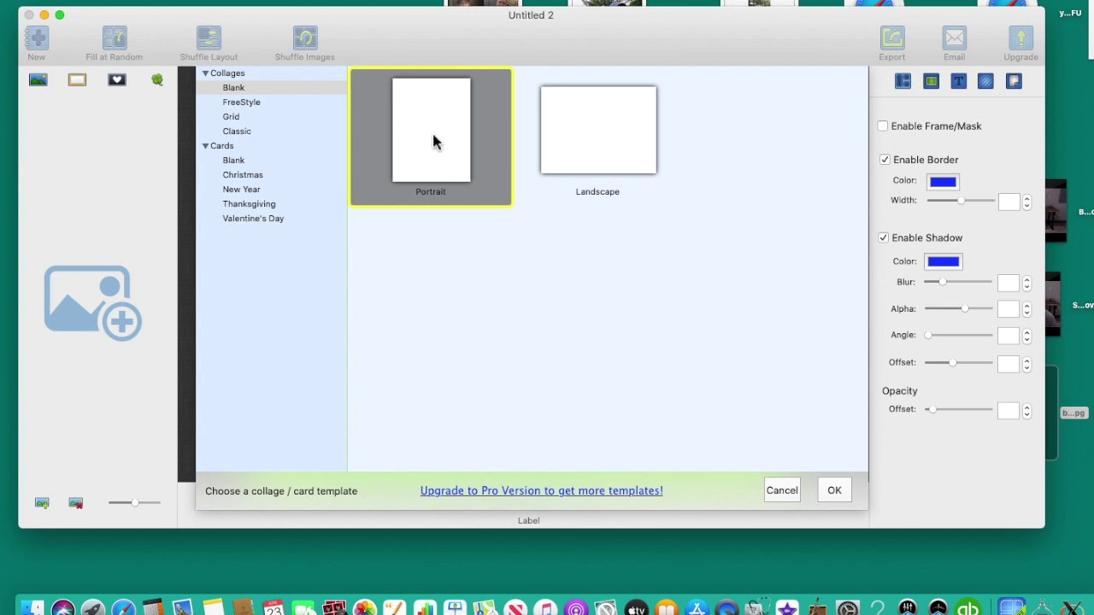
double_click(432, 135)
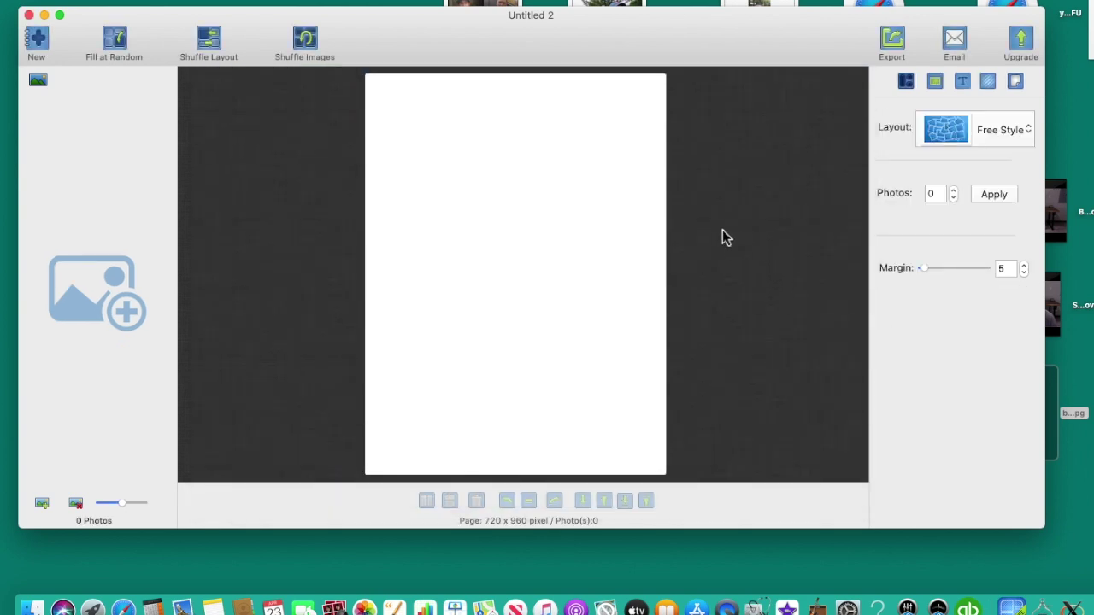
Step: Add the unfinished wooden chest photo and the blue chest photo from the desktop to the blank page
left_click_drag(738, 56, 733, 56)
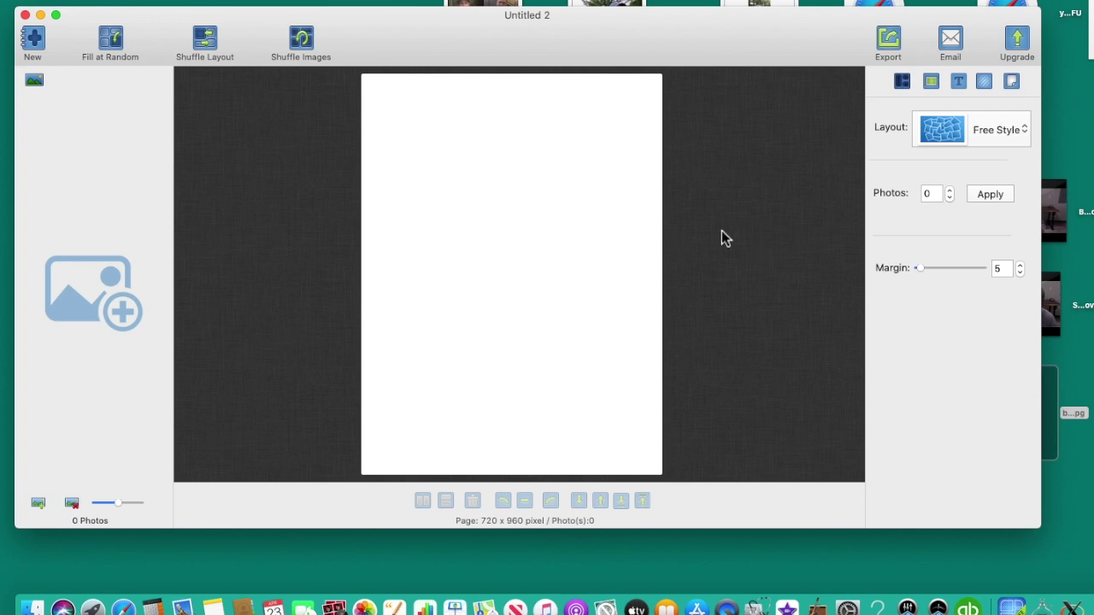
left_click_drag(1062, 401, 508, 142)
left_click_drag(1064, 398, 489, 365)
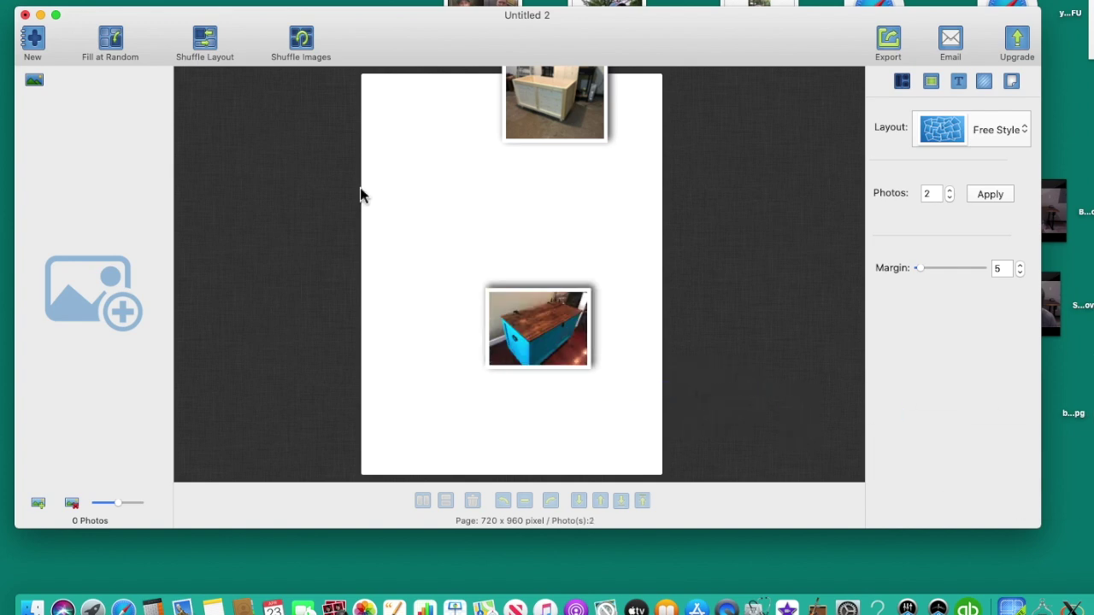
Step: Move the unfinished chest photo to the page's upper left area and the blue chest photo below it
left_click(564, 112)
left_click_drag(564, 113, 503, 168)
left_click(541, 330)
left_click_drag(541, 330, 483, 365)
left_click_drag(509, 145, 483, 149)
left_click_drag(475, 187, 458, 159)
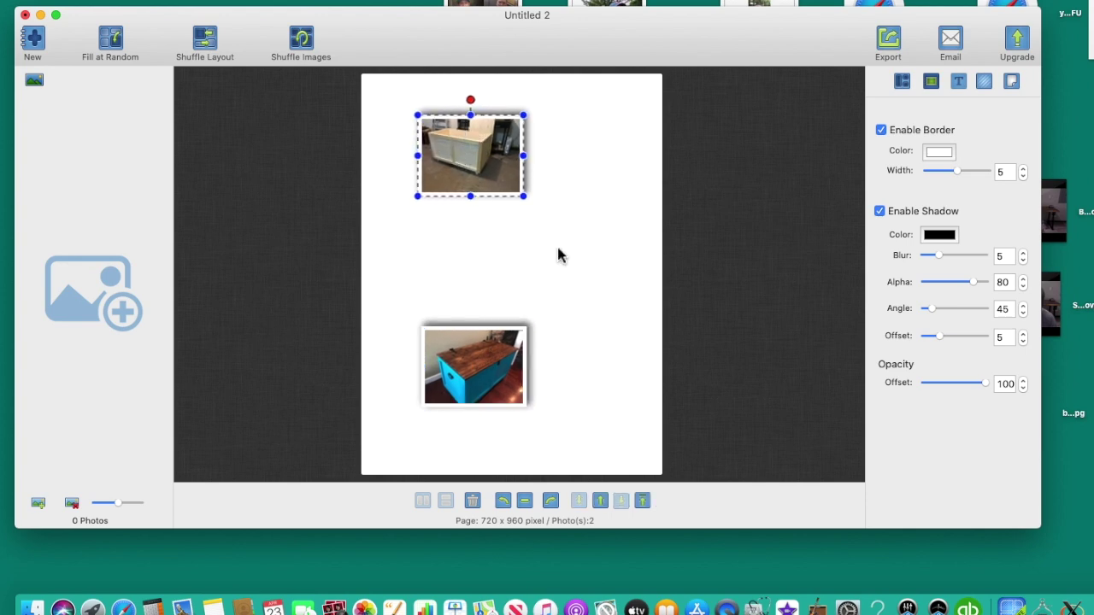
Step: Enlarge the unfinished chest photo to nearly the page width and center it in the upper half
mouse_move(527, 201)
left_mouse_down()
mouse_move(630, 256)
mouse_move(542, 215)
left_mouse_up()
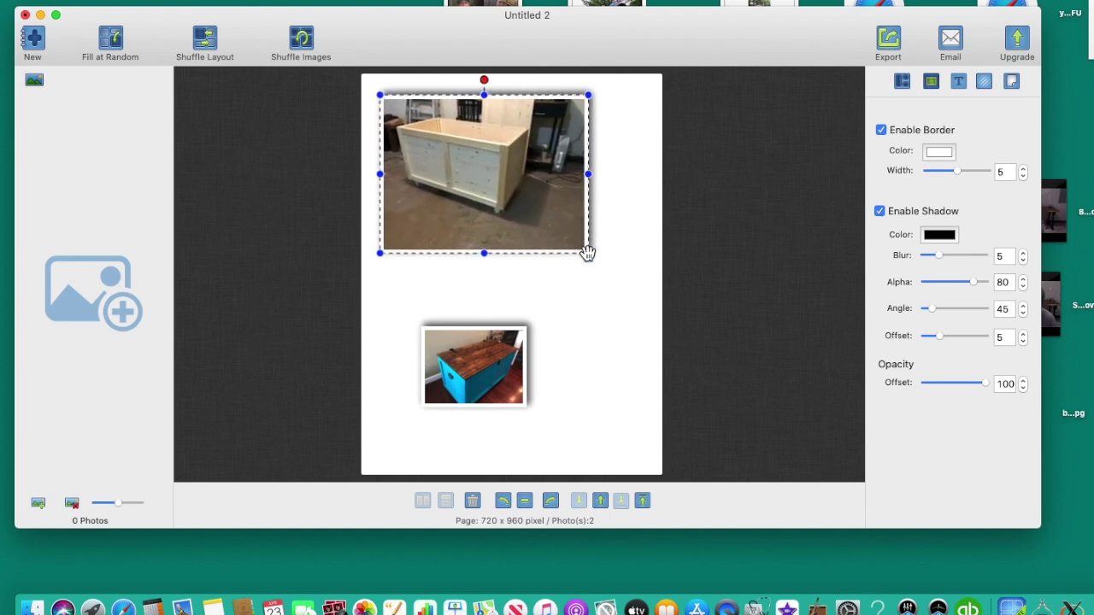
left_click_drag(587, 253, 633, 268)
left_click_drag(555, 237, 561, 237)
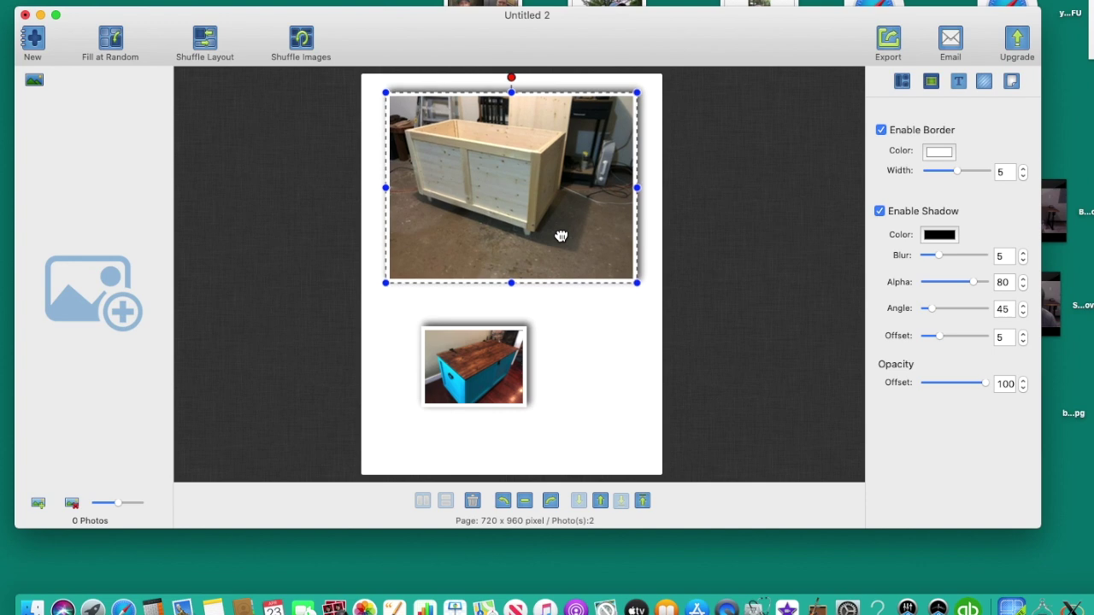
Step: Enlarge the blue chest photo to fill the page's lower half and stretch it to match the upper photo's width
left_click_drag(506, 350, 472, 340)
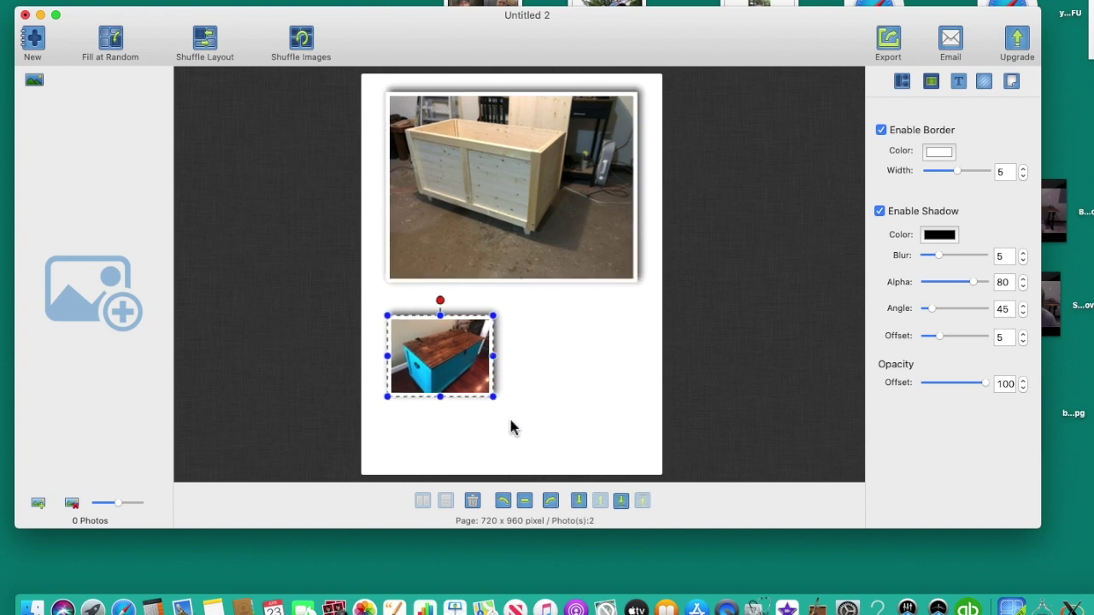
left_click_drag(493, 396, 555, 410)
left_click_drag(399, 378, 453, 381)
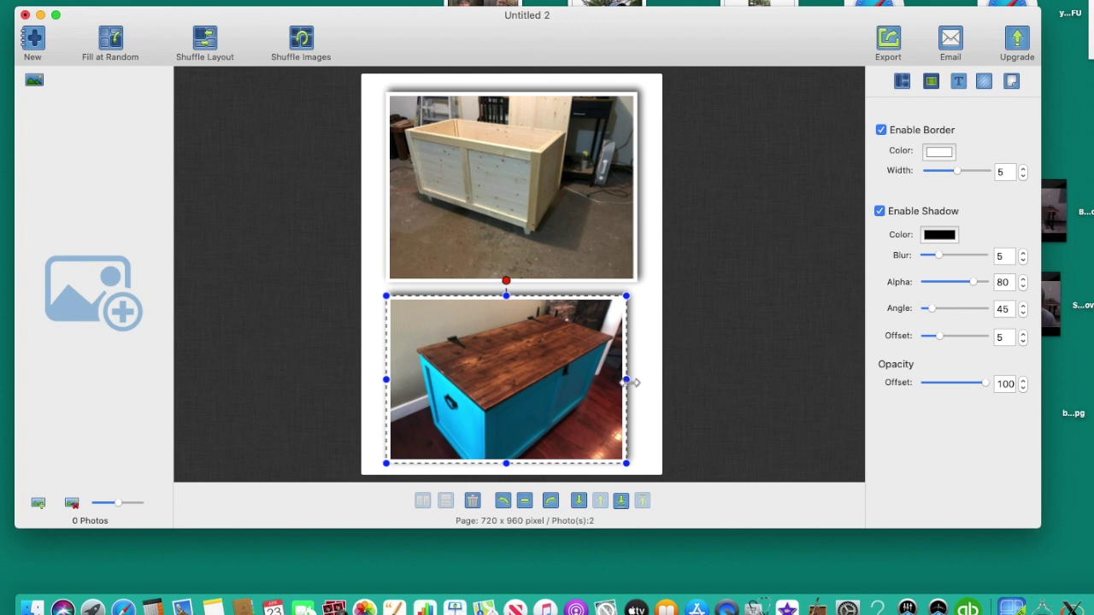
left_click_drag(633, 382, 638, 382)
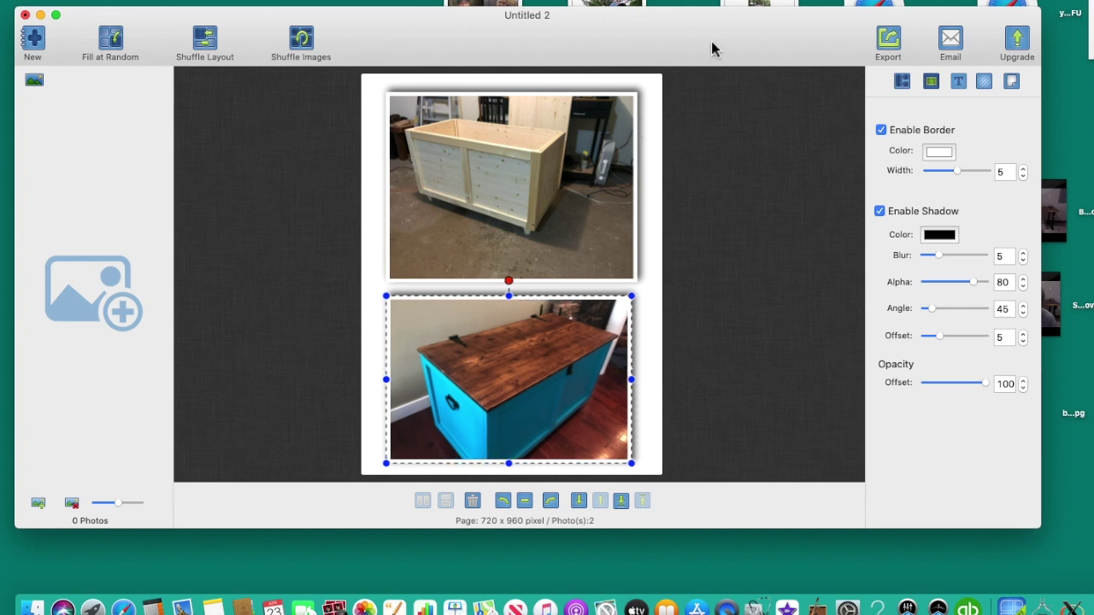
left_click(694, 274)
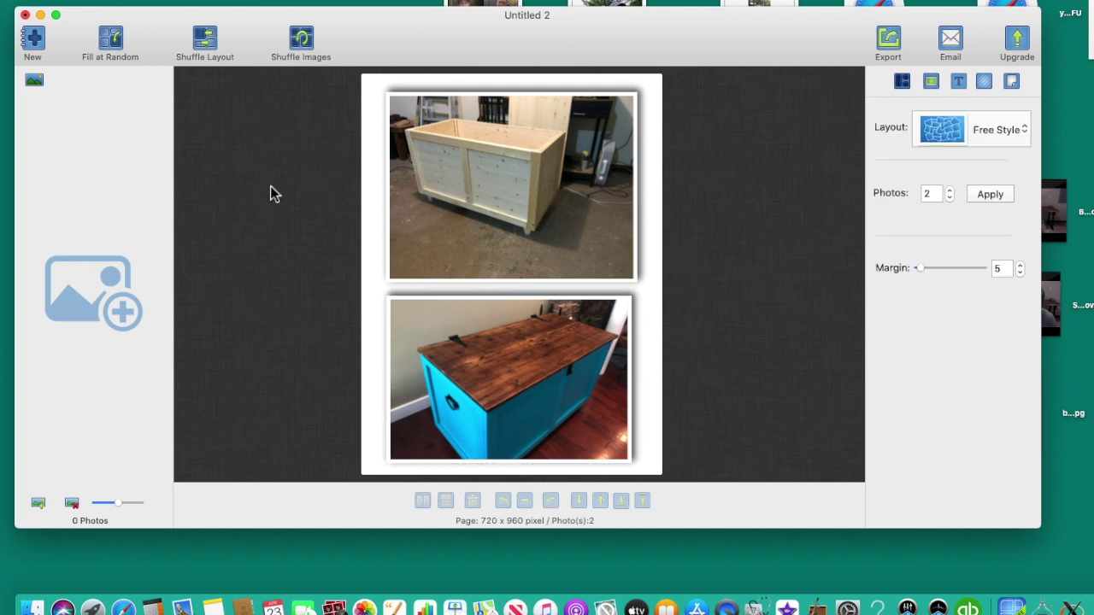
left_click(633, 382)
left_click_drag(638, 380, 641, 381)
left_click(742, 363)
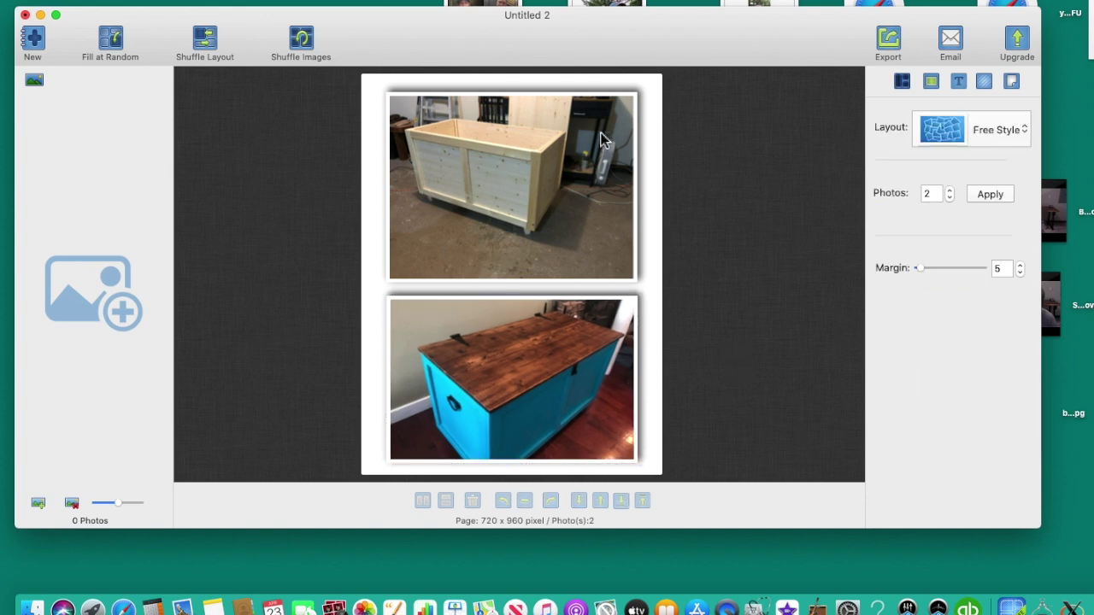
Step: Nudge the unfinished chest photo slightly up and align the blue chest photo beneath it
left_click_drag(476, 202, 476, 198)
left_click_drag(506, 303, 510, 315)
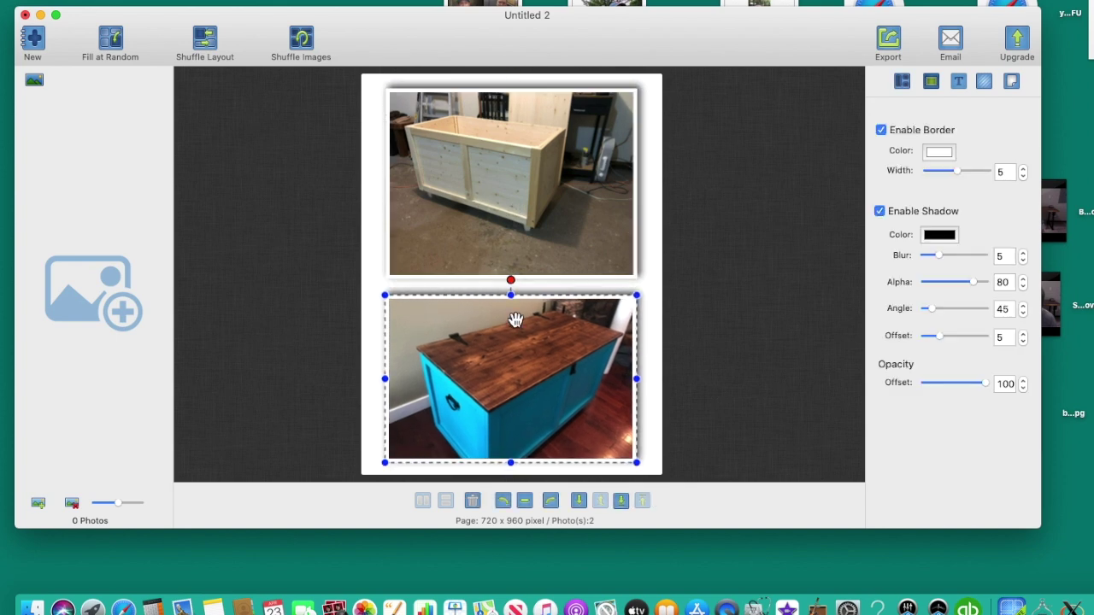
left_click(647, 244)
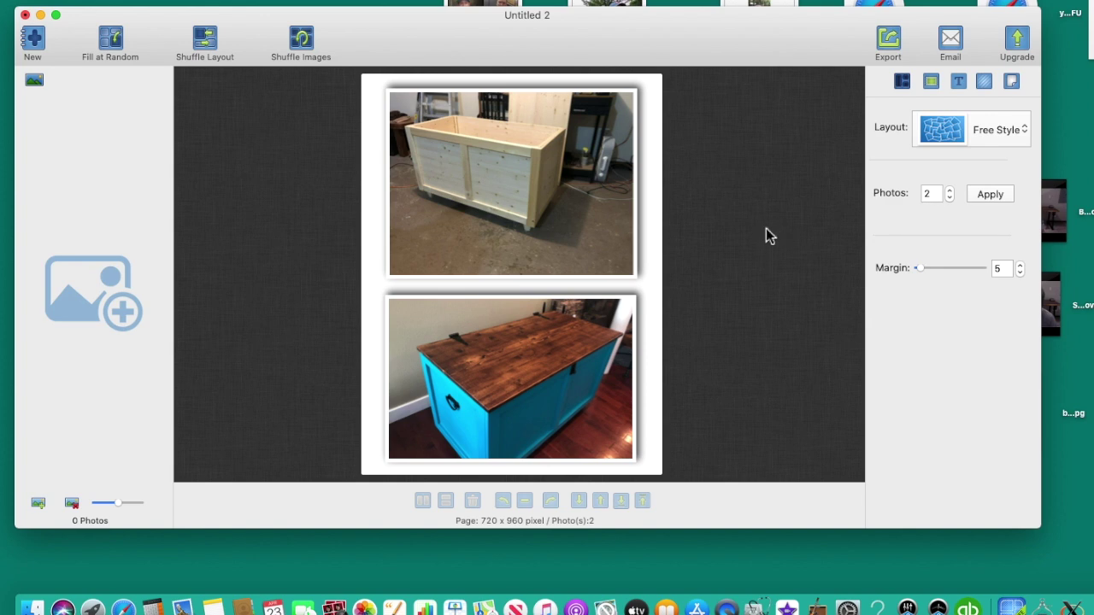
left_click(886, 40)
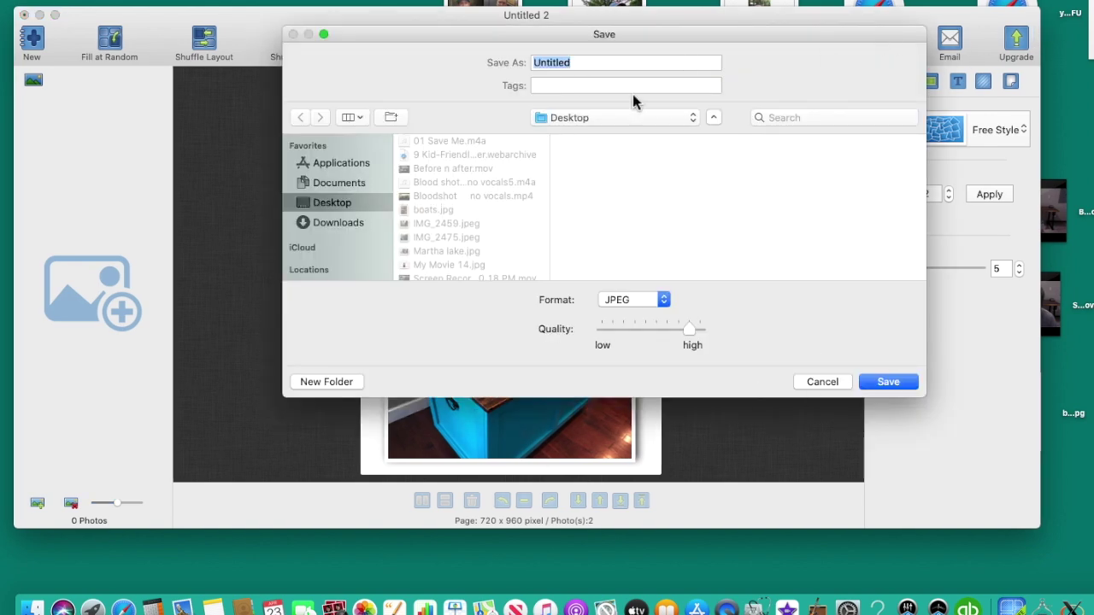
left_click(832, 389)
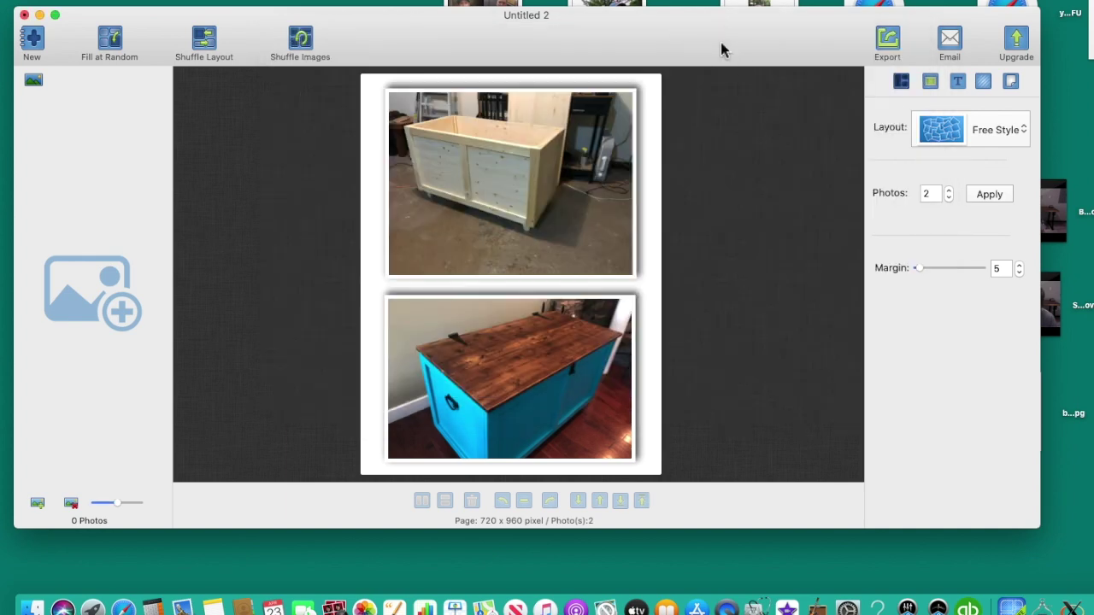
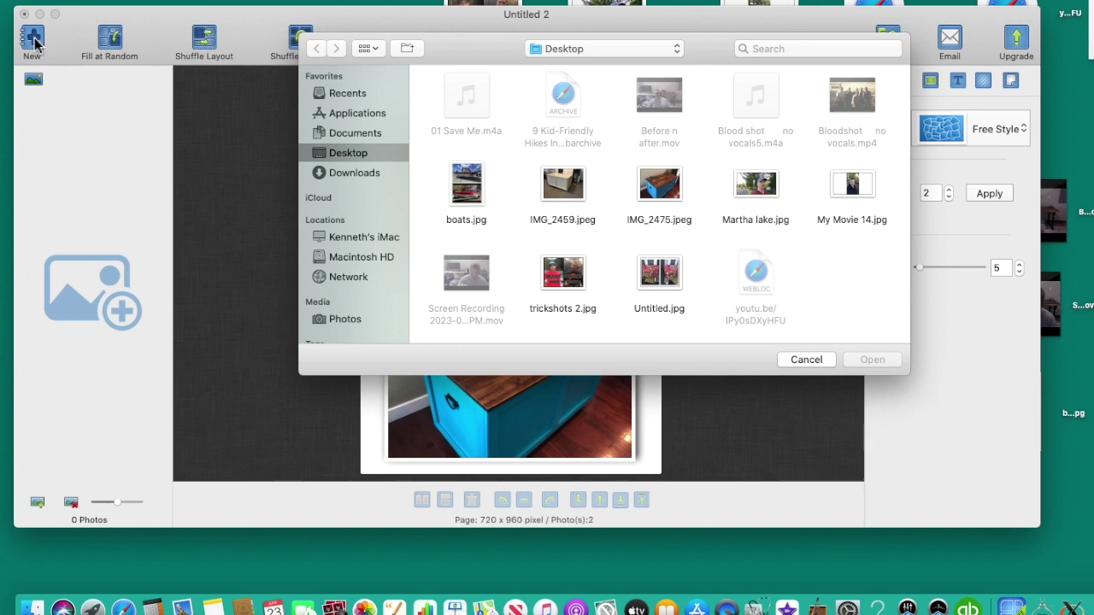
left_click(801, 365)
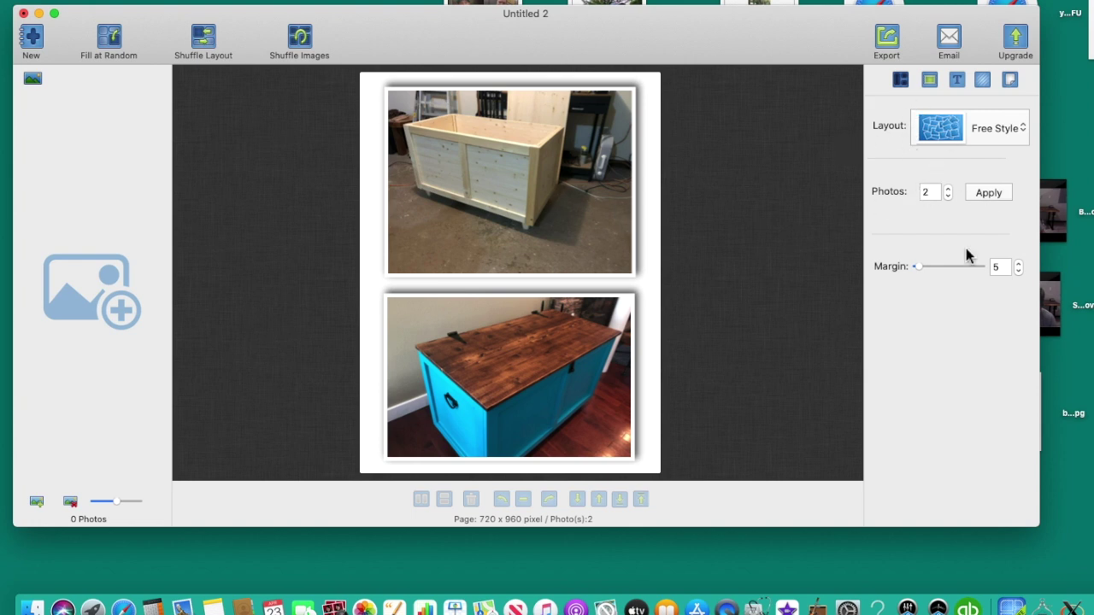
Step: Set the collage layout margin to 0
left_click_drag(917, 266, 935, 267)
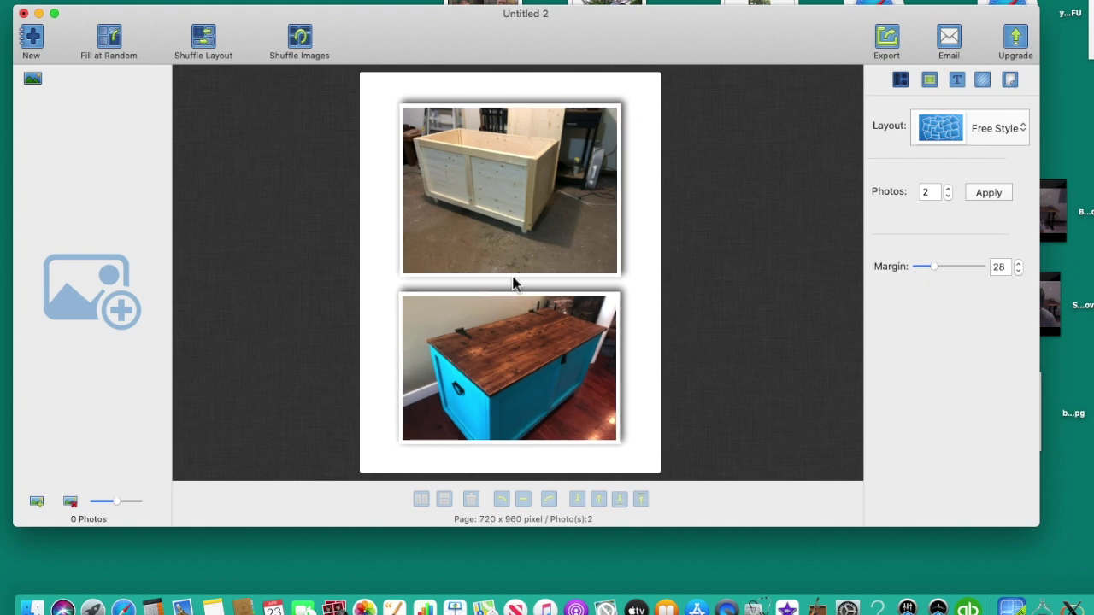
left_click_drag(936, 270, 909, 274)
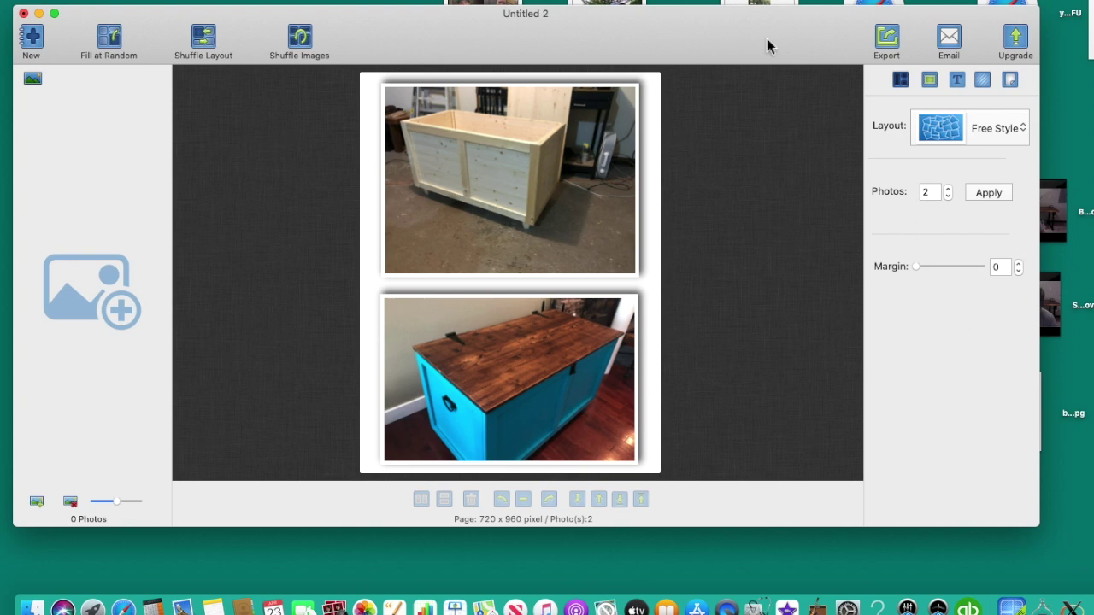
Step: Color the borders of both photos black (Licorice) and thicken them to a width of about 8.5
left_click(930, 81)
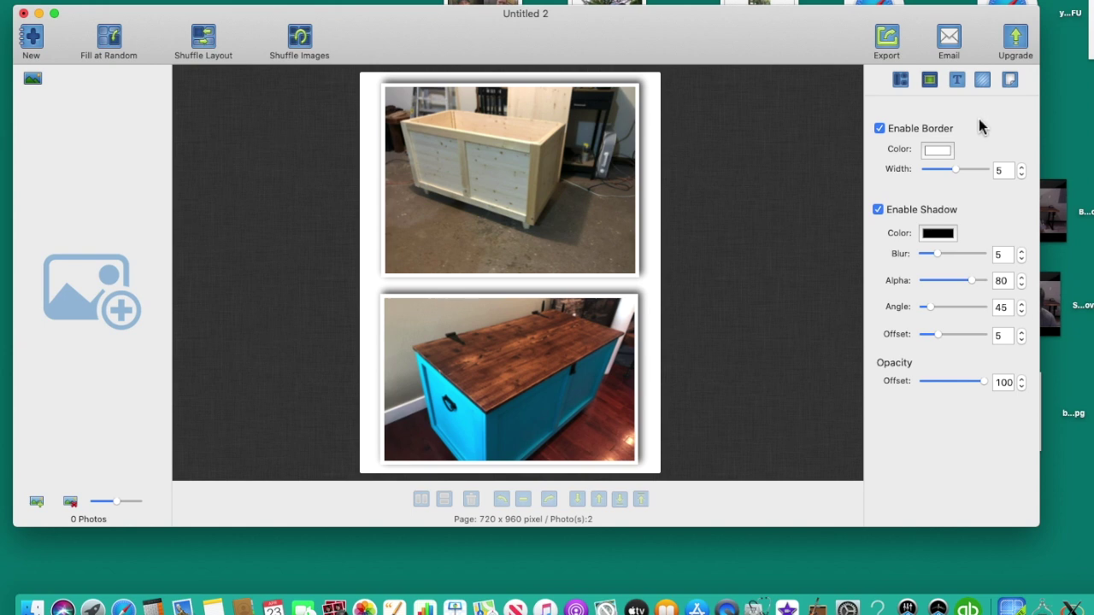
left_click(934, 152)
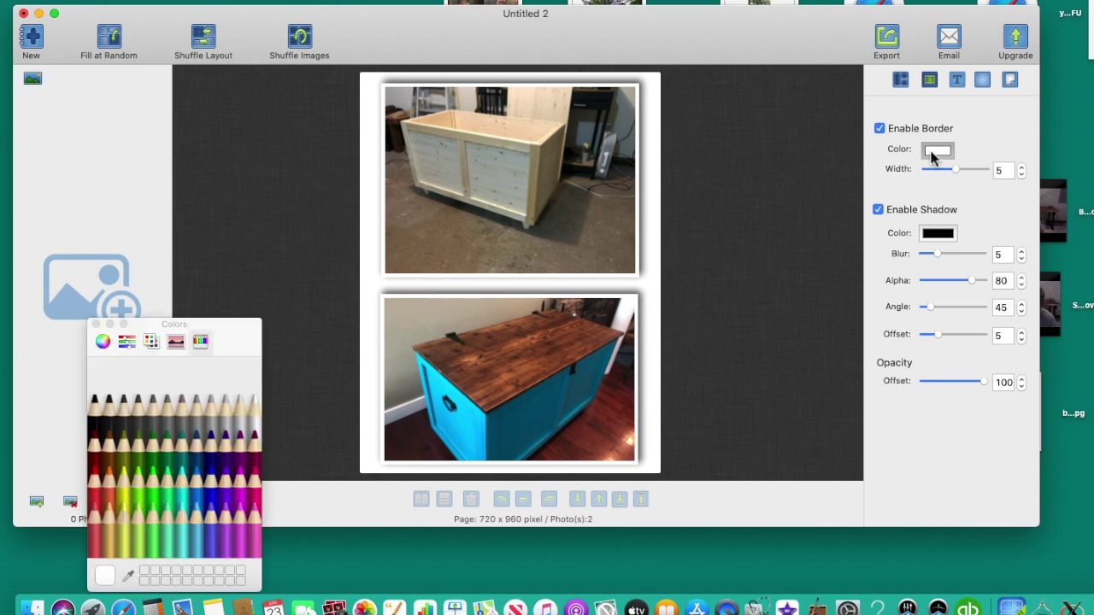
left_click(97, 423)
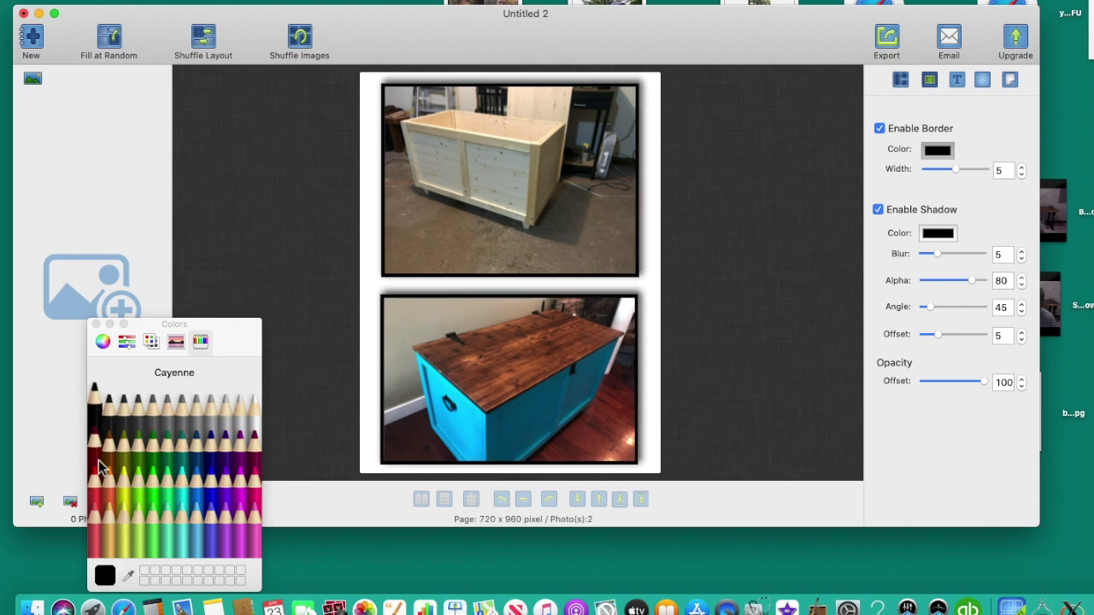
left_click(95, 461)
left_click(97, 494)
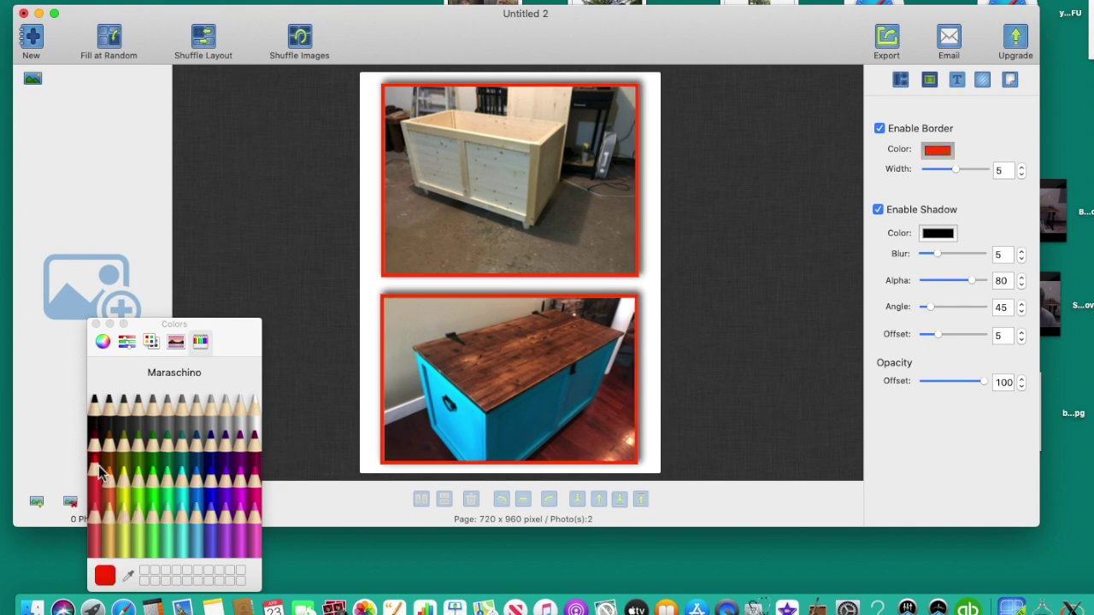
left_click(95, 424)
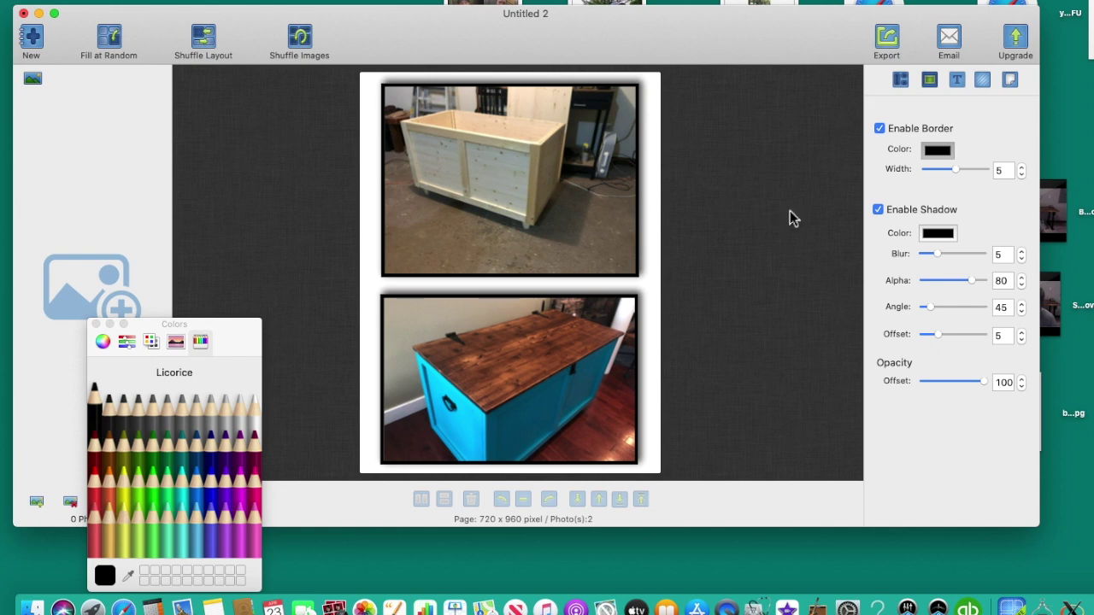
left_click(96, 323)
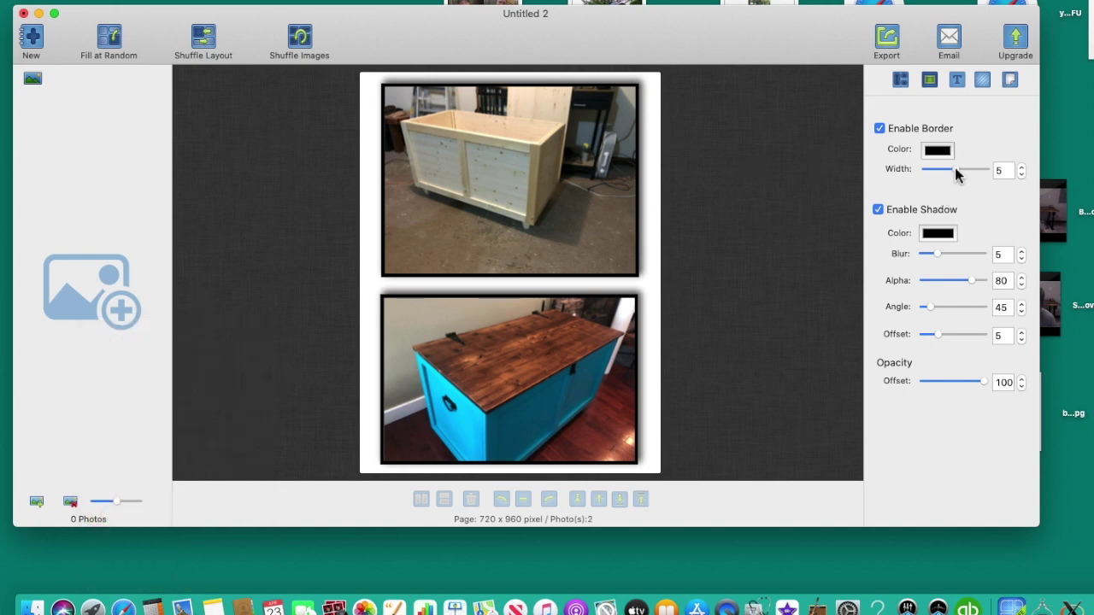
left_click_drag(957, 174, 977, 175)
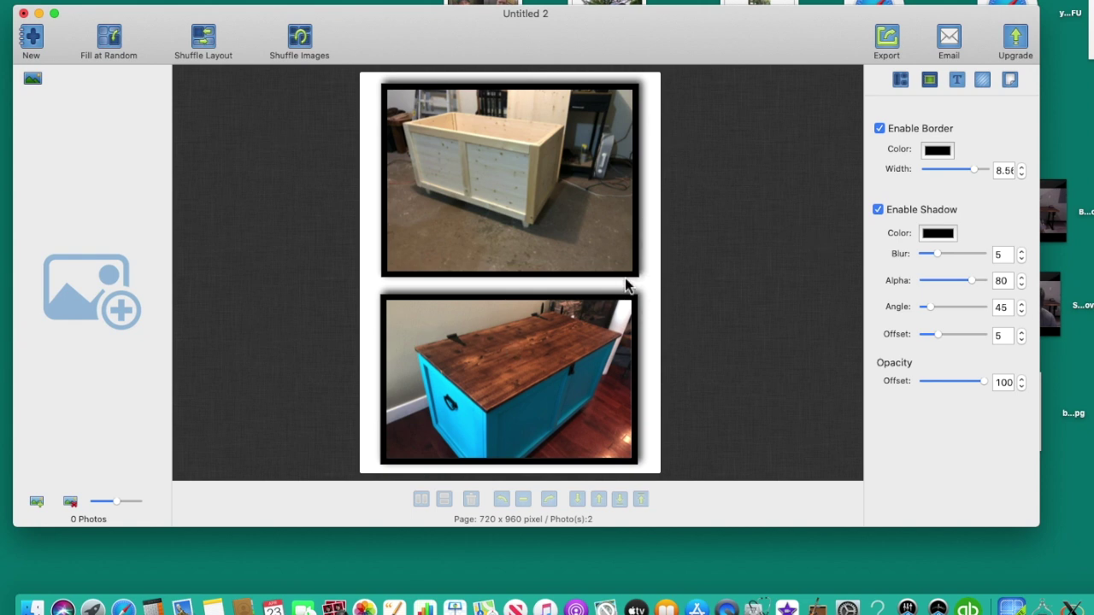
Step: Set the photo shadows to blur 10, alpha 100, angle 347 and offset 12
mouse_move(939, 257)
left_mouse_down()
mouse_move(989, 261)
mouse_move(956, 262)
left_mouse_up()
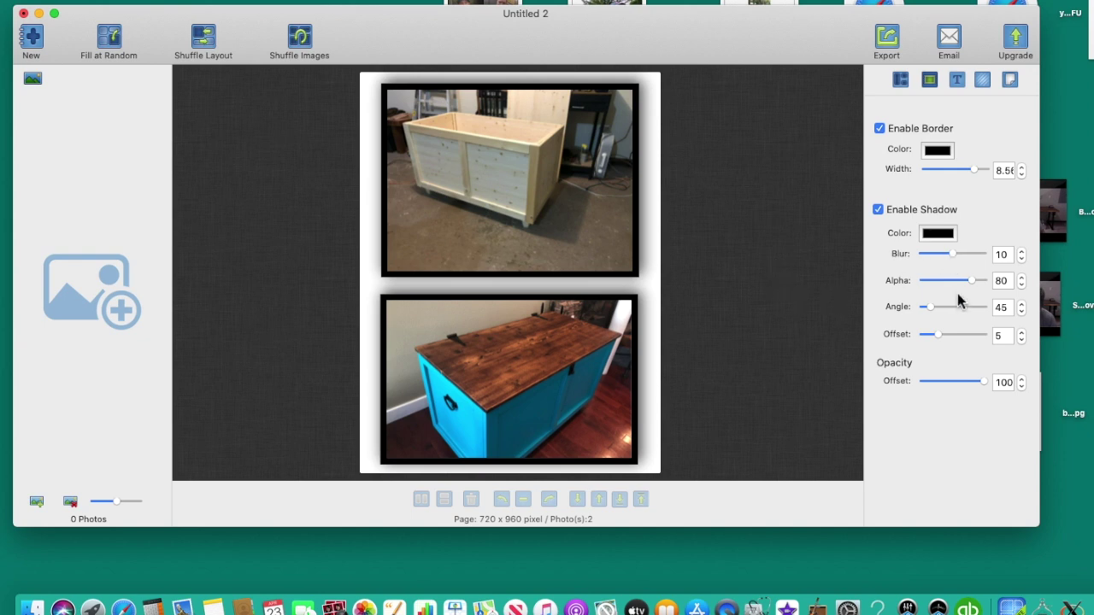
left_click_drag(971, 281, 997, 283)
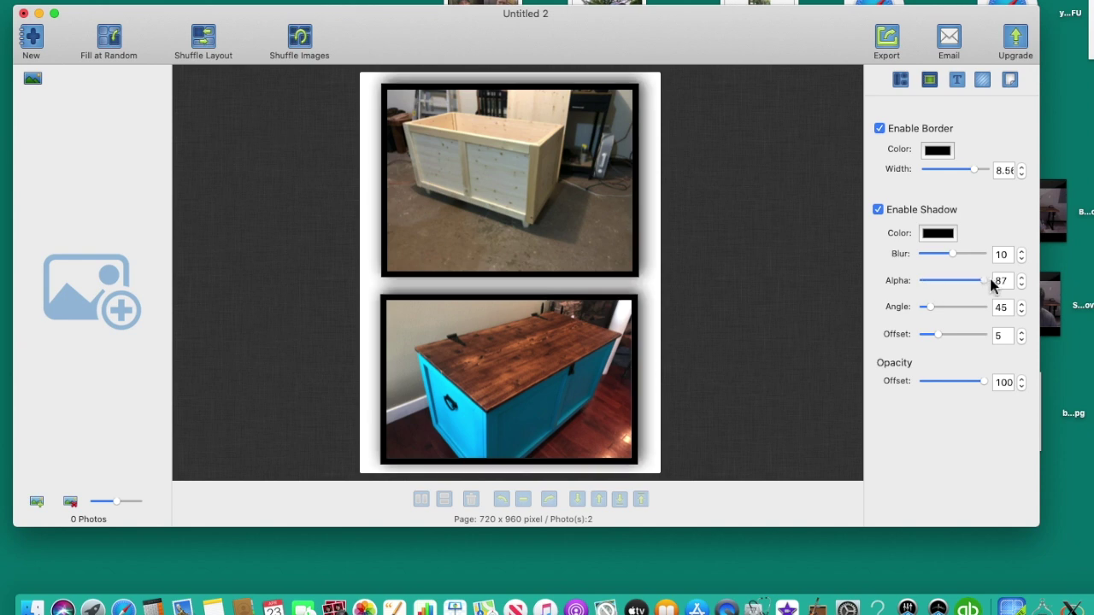
left_click_drag(930, 309, 964, 338)
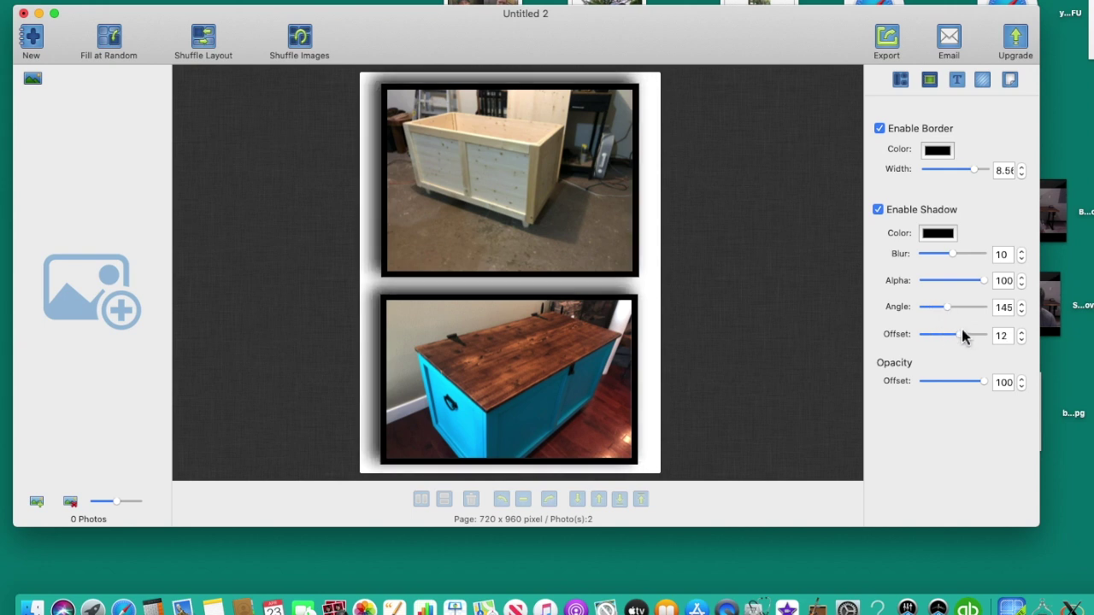
left_click_drag(951, 310, 982, 312)
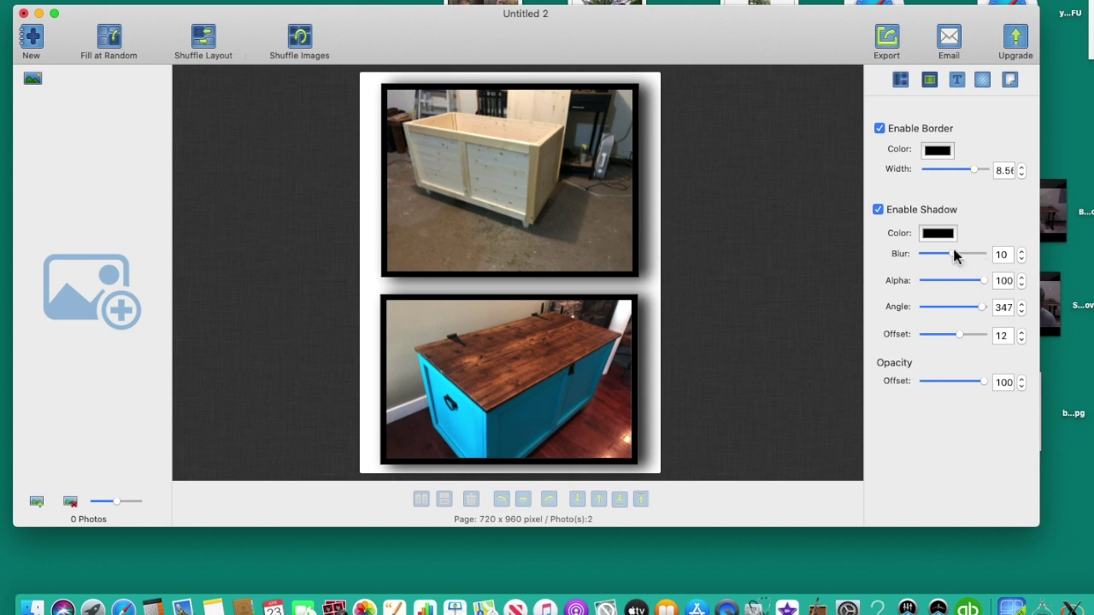
Step: Set the shadows of both photos to an angle of 195 and an offset of 8
left_click_drag(981, 308, 911, 311)
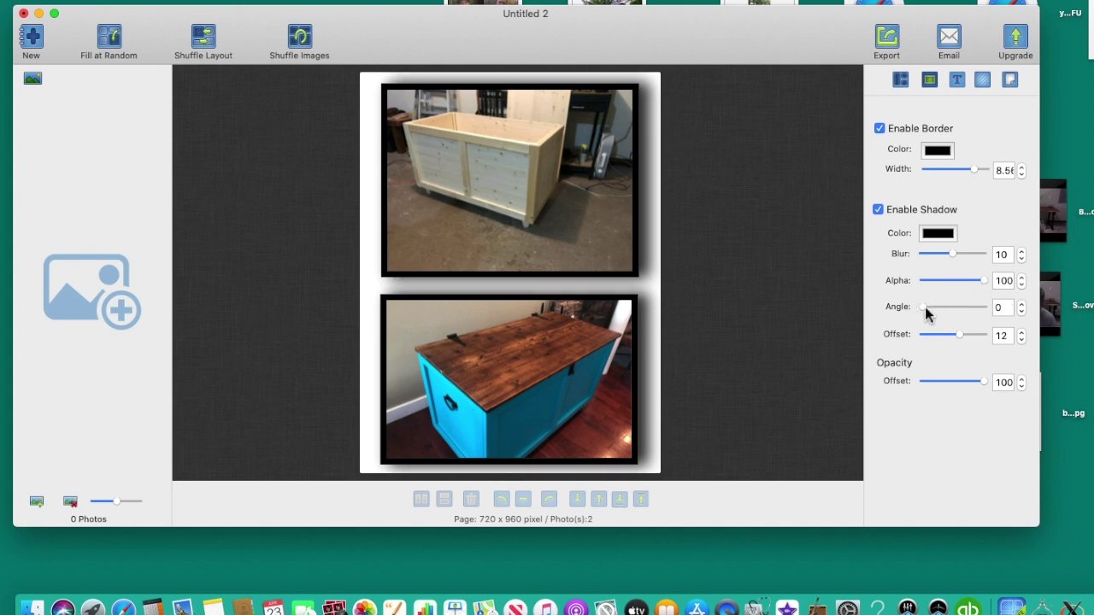
left_click(951, 313)
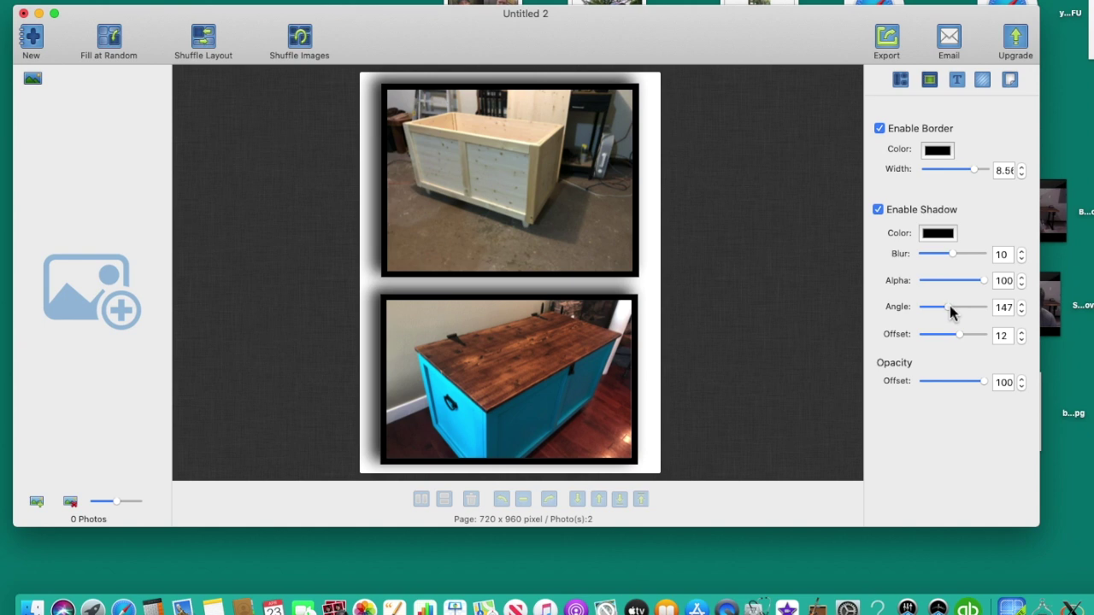
left_click(957, 313)
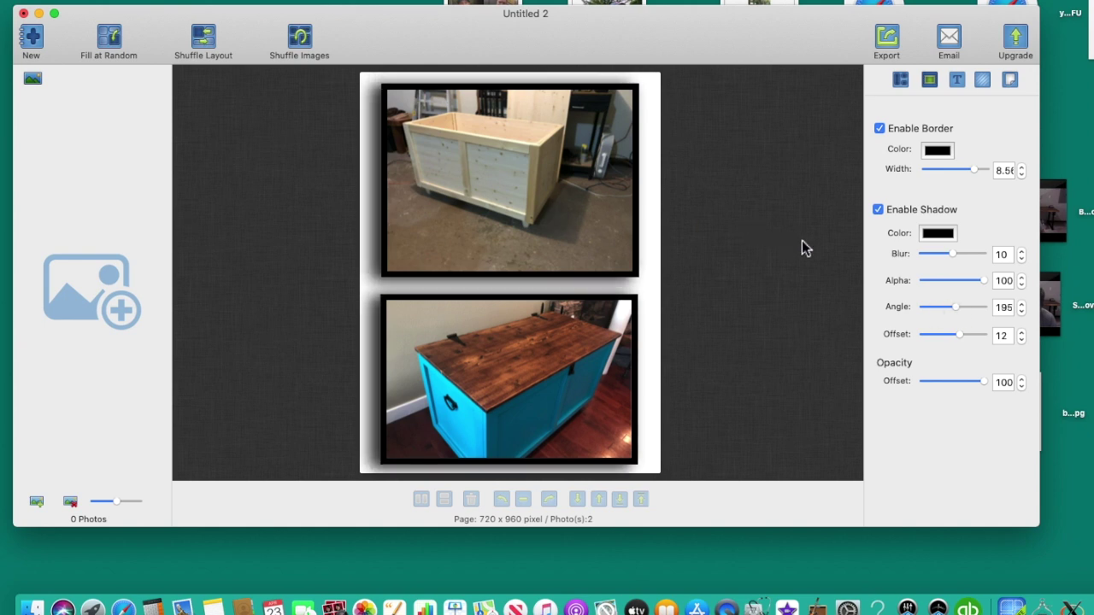
left_click(431, 213)
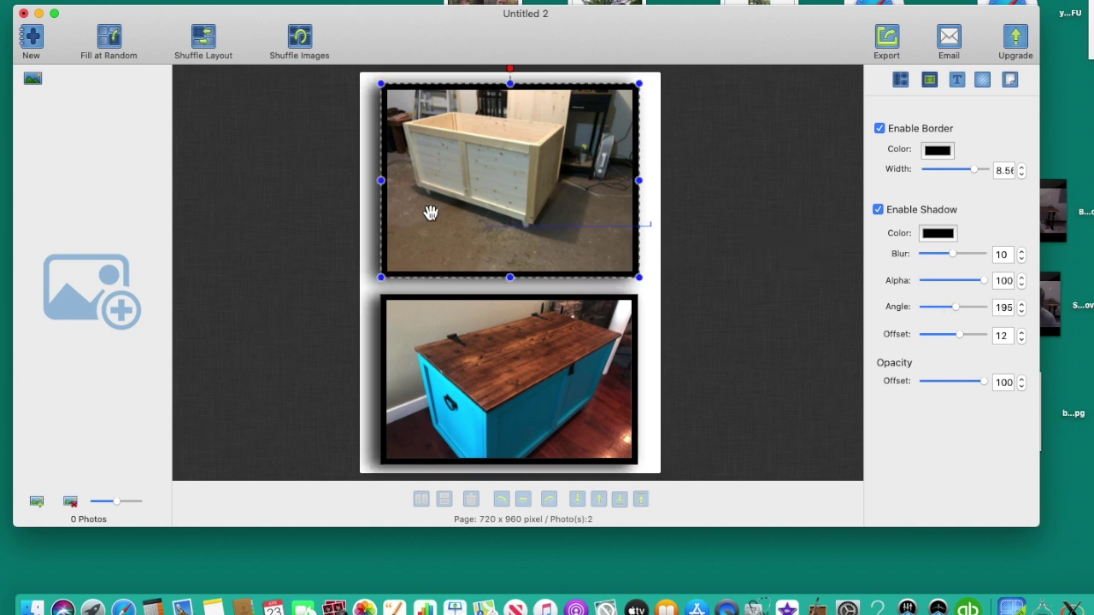
left_click(280, 211)
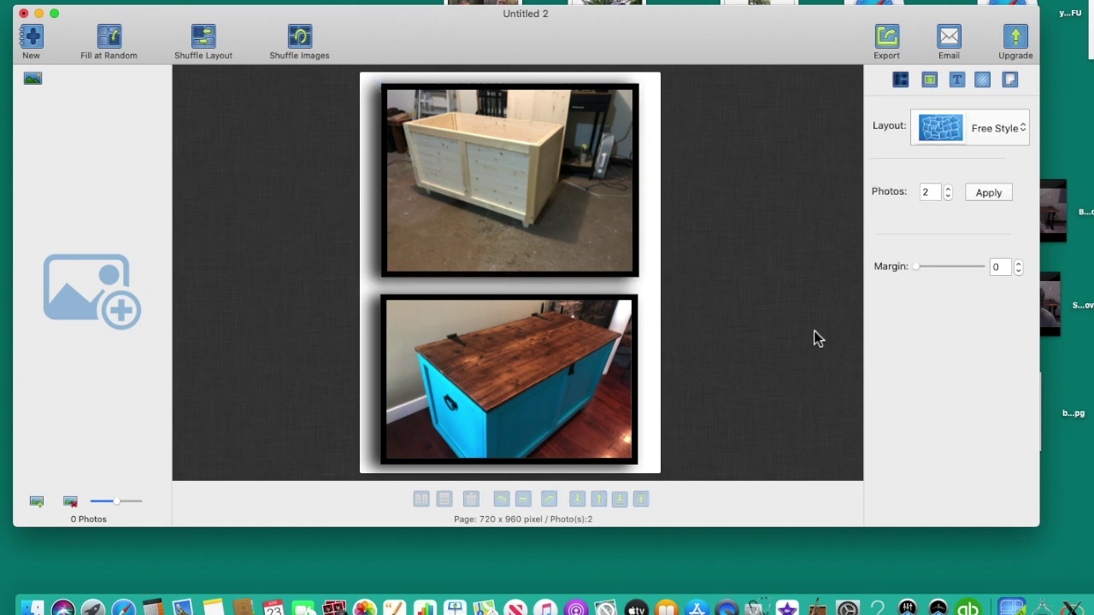
left_click(929, 80)
left_click_drag(940, 335, 951, 342)
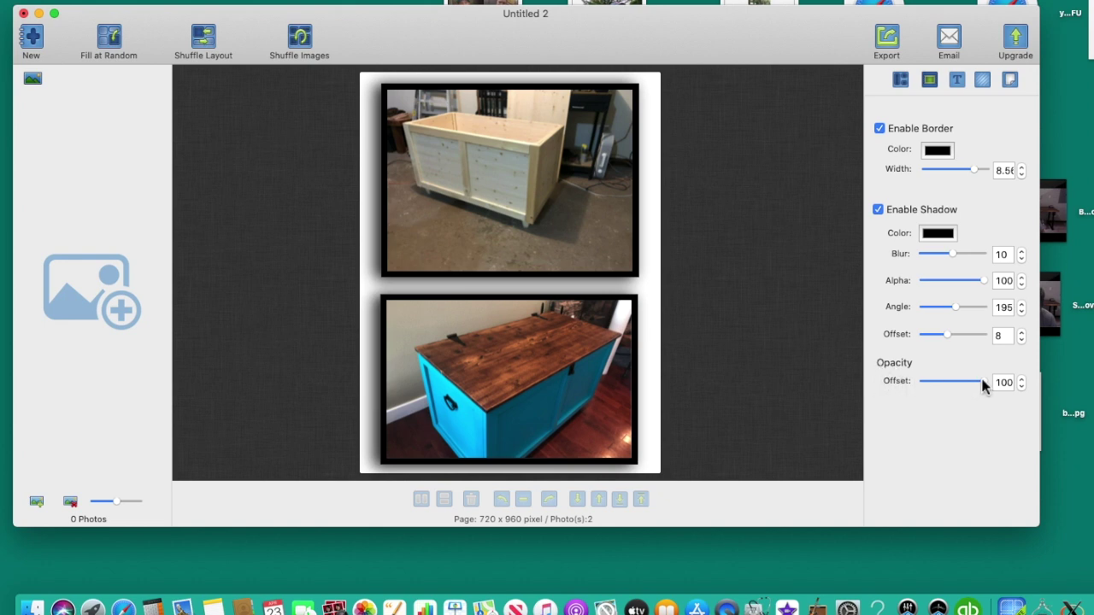
Step: Try an opacity of 48 on both photos and restore it to 100
left_click_drag(986, 381, 955, 382)
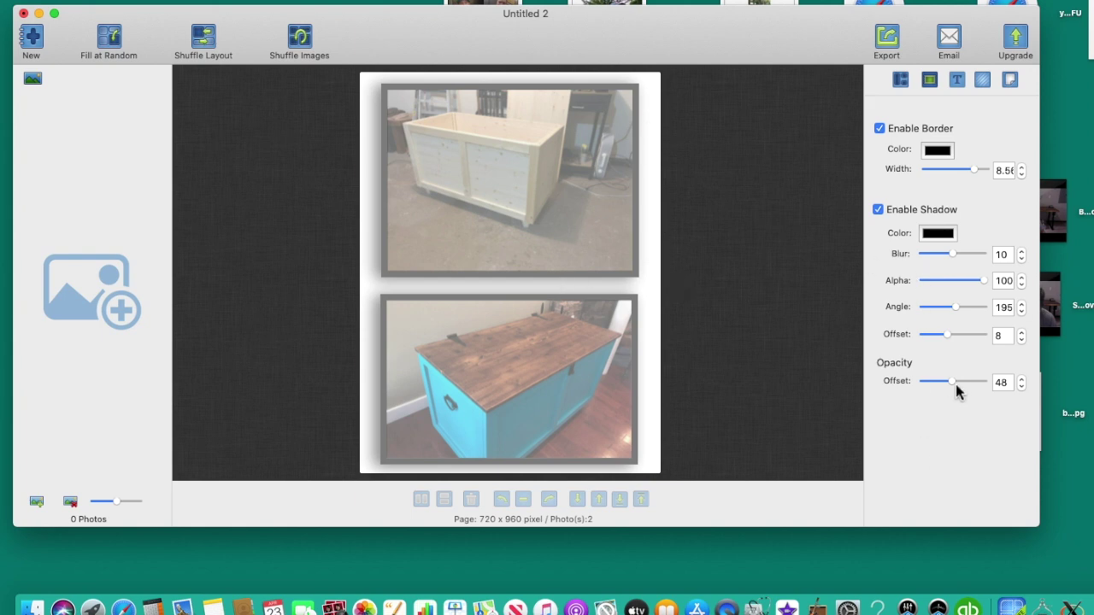
left_click_drag(954, 385, 987, 383)
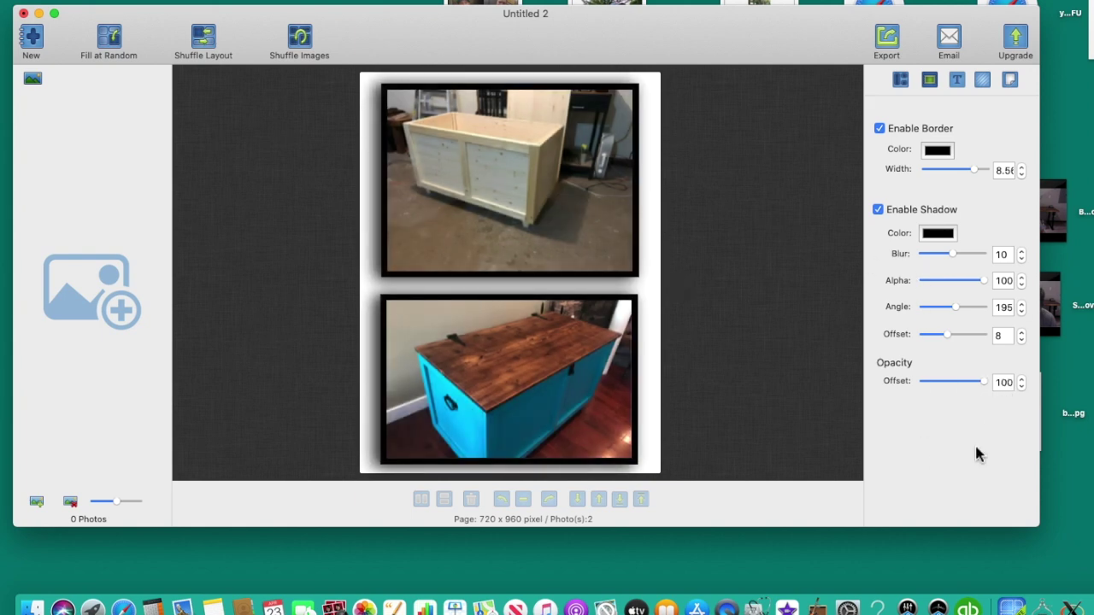
Step: Add a text caption to the collage that reads "Chest"
left_click(956, 80)
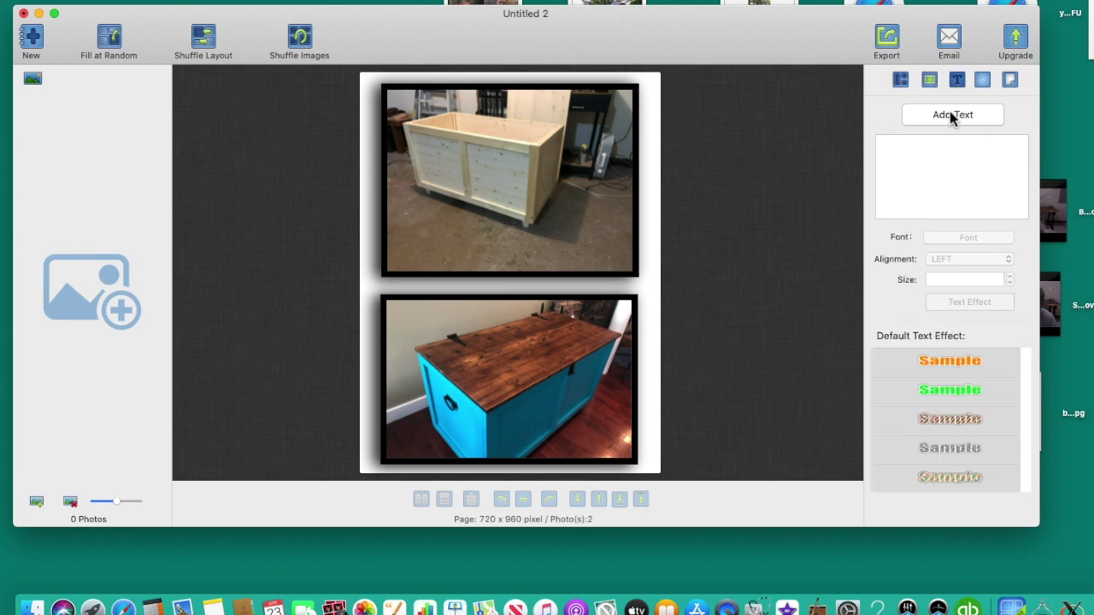
left_click(950, 112)
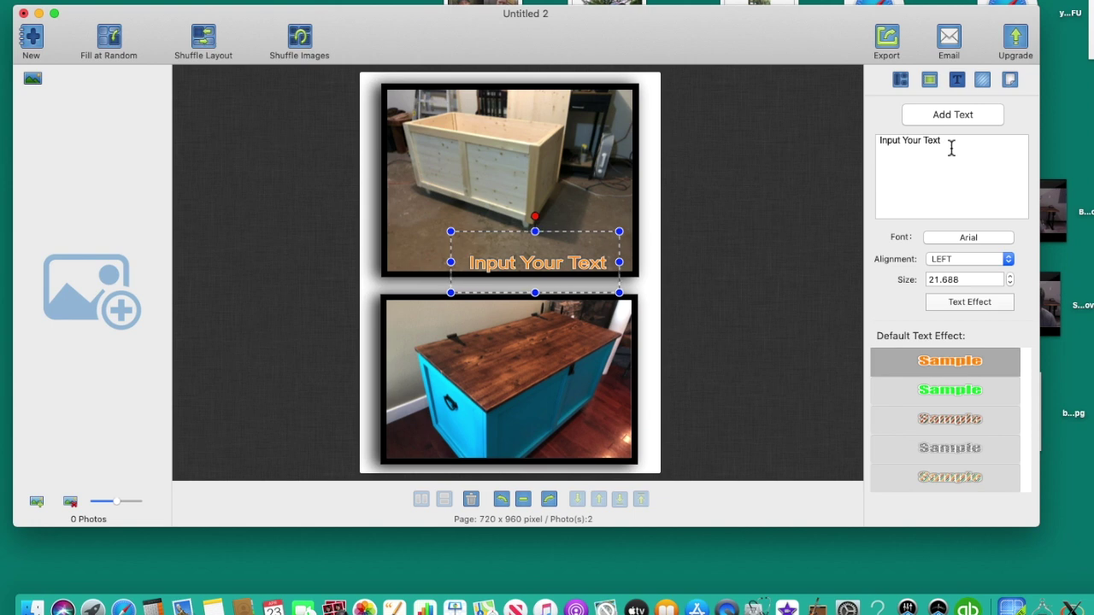
key("BackSpace")
key("BackSpace")
key("BackSpace")
key("BackSpace")
key("BackSpace")
key("BackSpace")
key("BackSpace")
key("BackSpace")
key("BackSpace")
key("BackSpace")
key("BackSpace")
key("BackSpace")
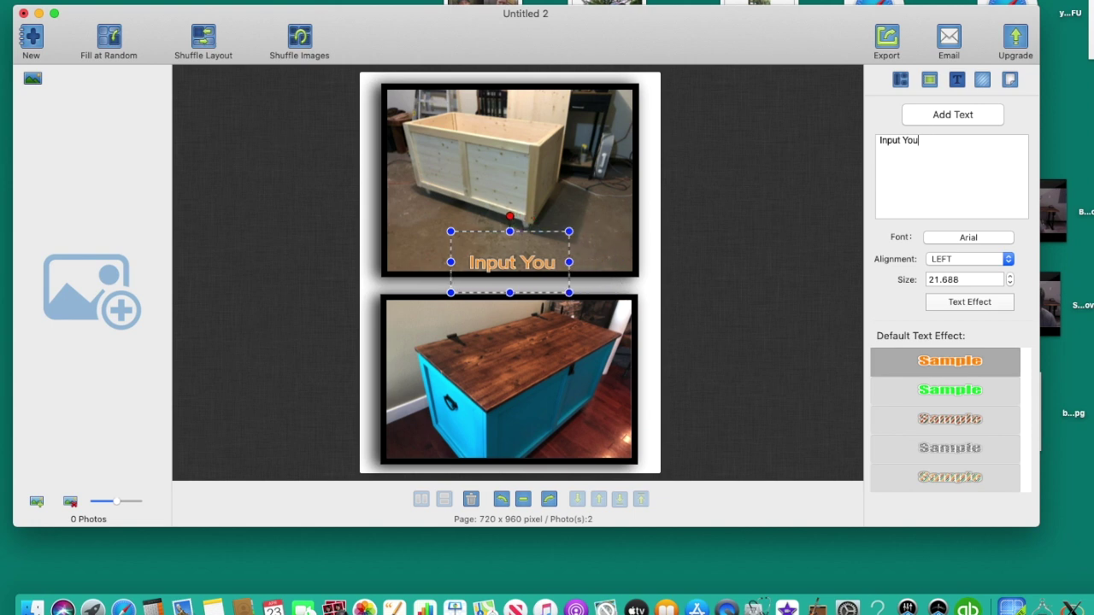
key("BackSpace")
key("BackSpace")
key("BackSpace")
type("Chest")
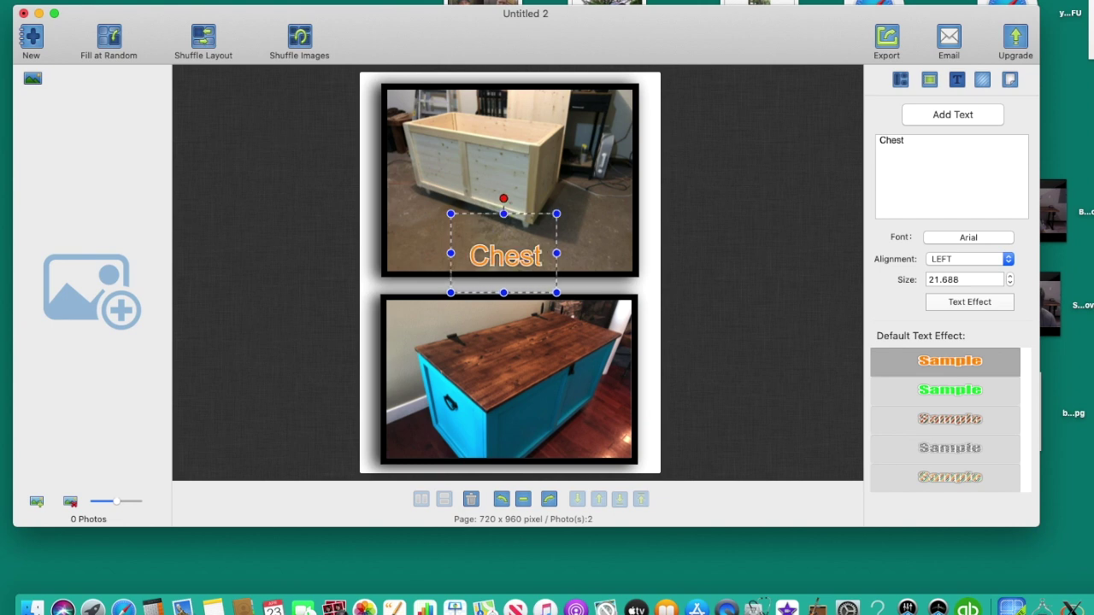
Step: Move the "Chest" caption into the upper-left corner of the blue chest photo
left_click_drag(506, 260, 431, 325)
left_click_drag(432, 322, 431, 324)
left_click(735, 313)
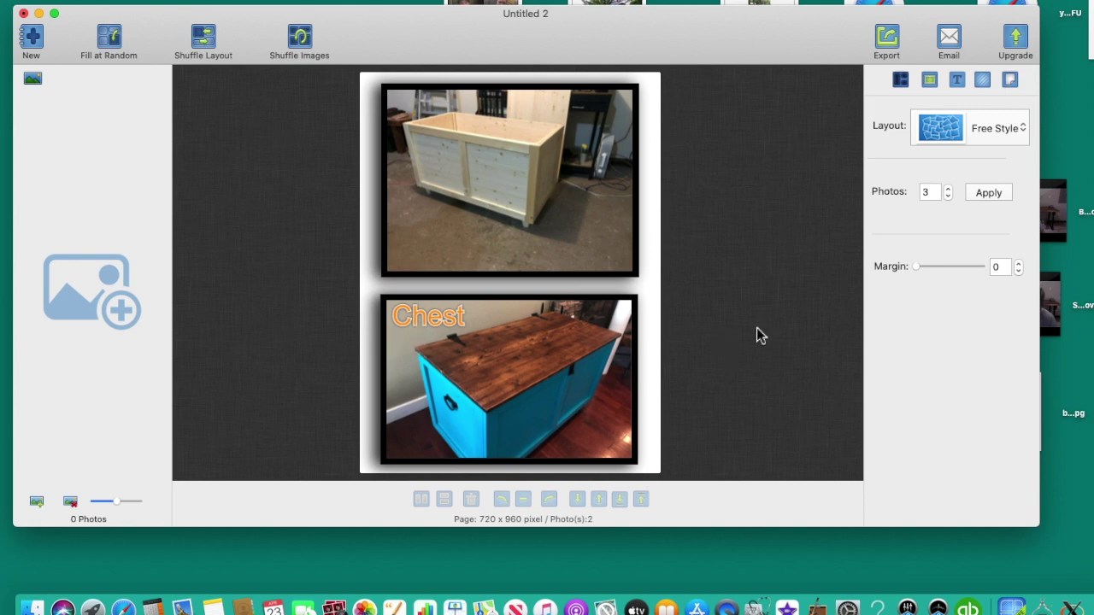
Step: Change the font of the "Chest" caption to Arial Rounded MT Bold
left_click(956, 81)
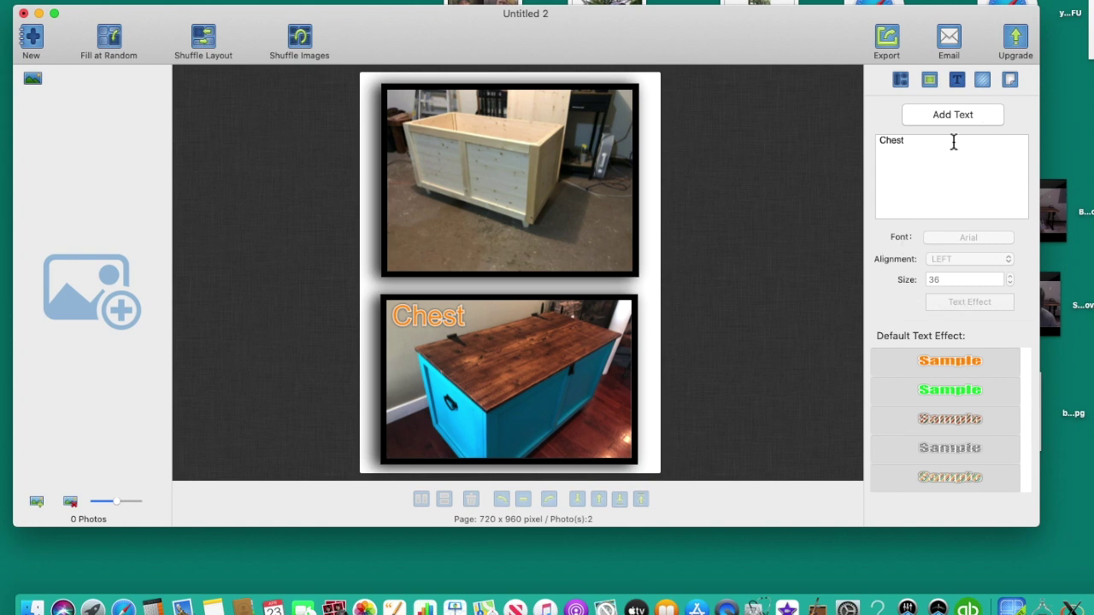
left_click(419, 319)
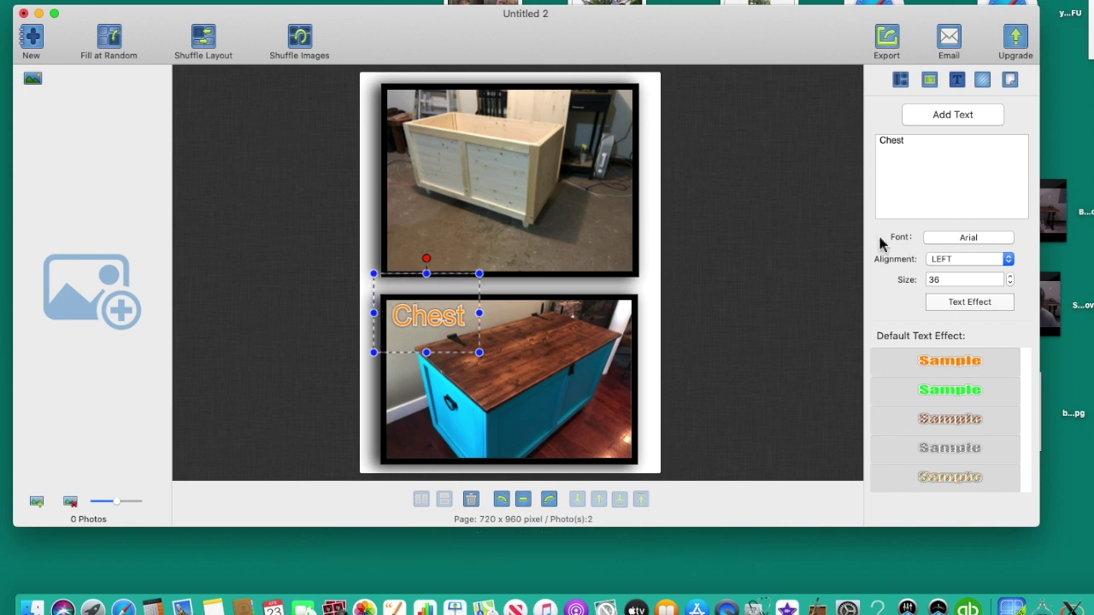
left_click(981, 239)
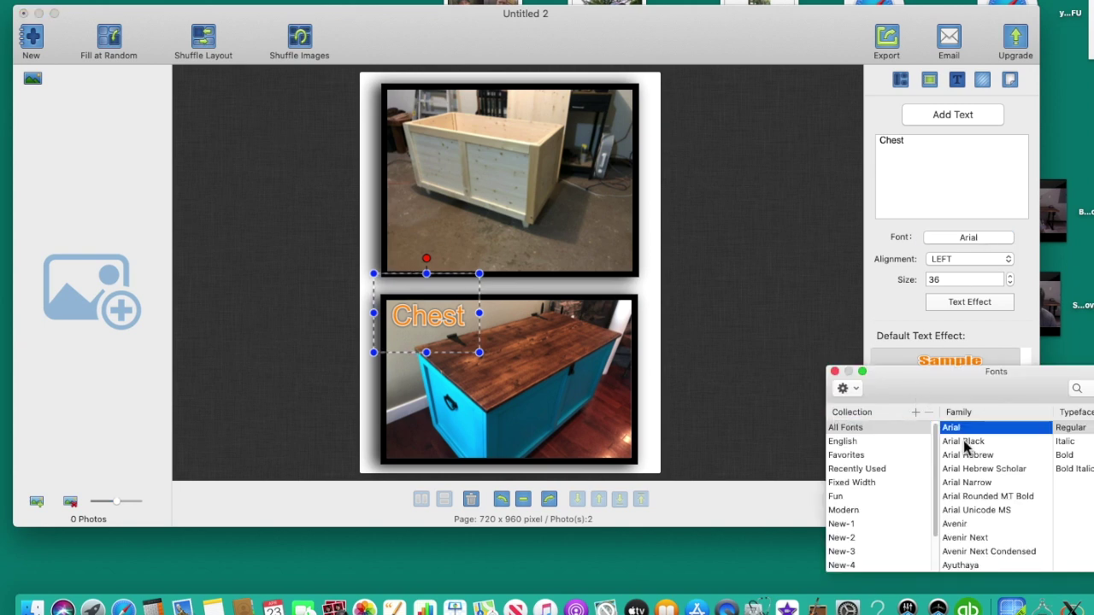
left_click(965, 442)
left_click(966, 454)
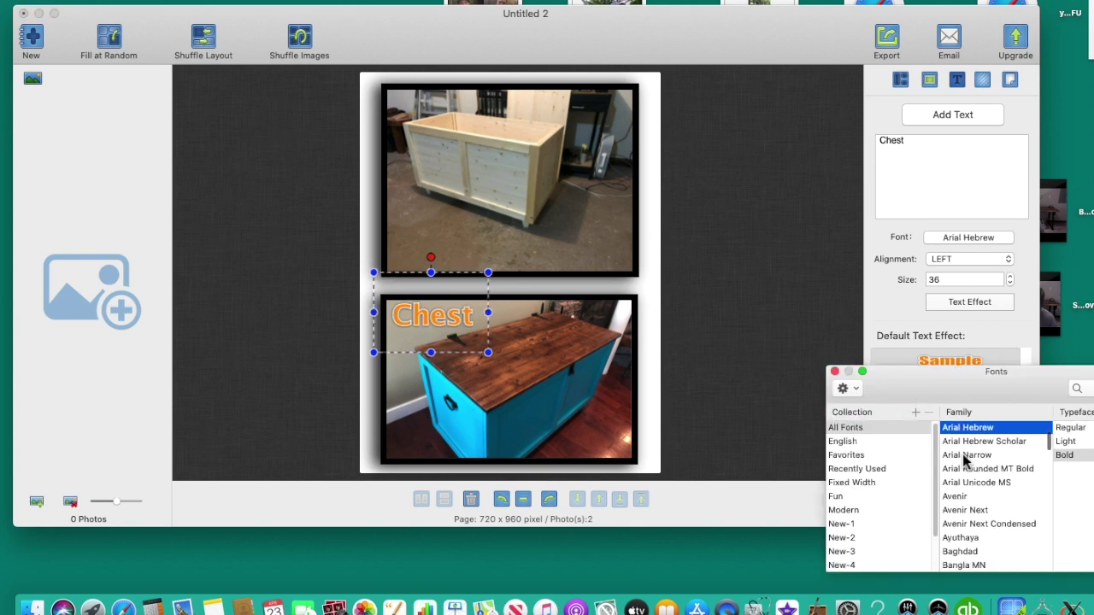
left_click(958, 468)
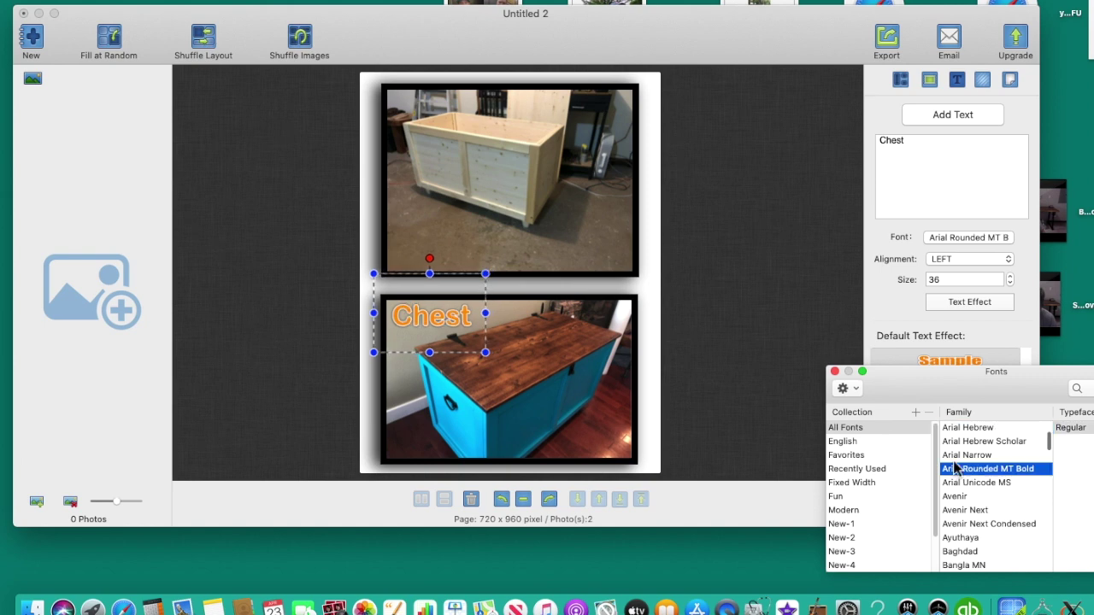
left_click(834, 372)
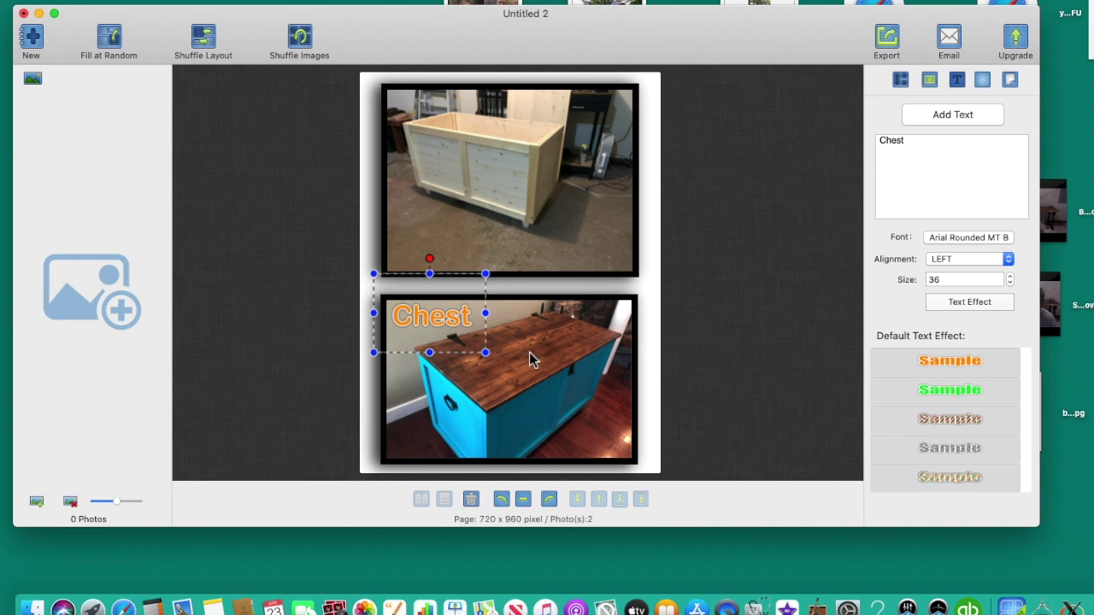
left_click(707, 386)
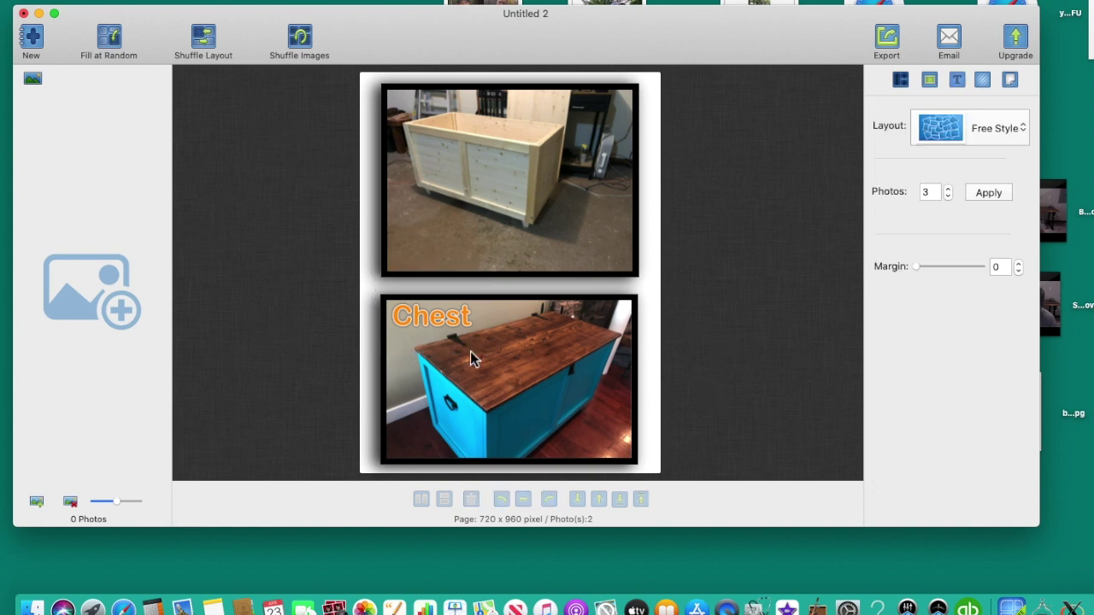
Step: Set the size of the "Chest" caption to 32
left_click(956, 80)
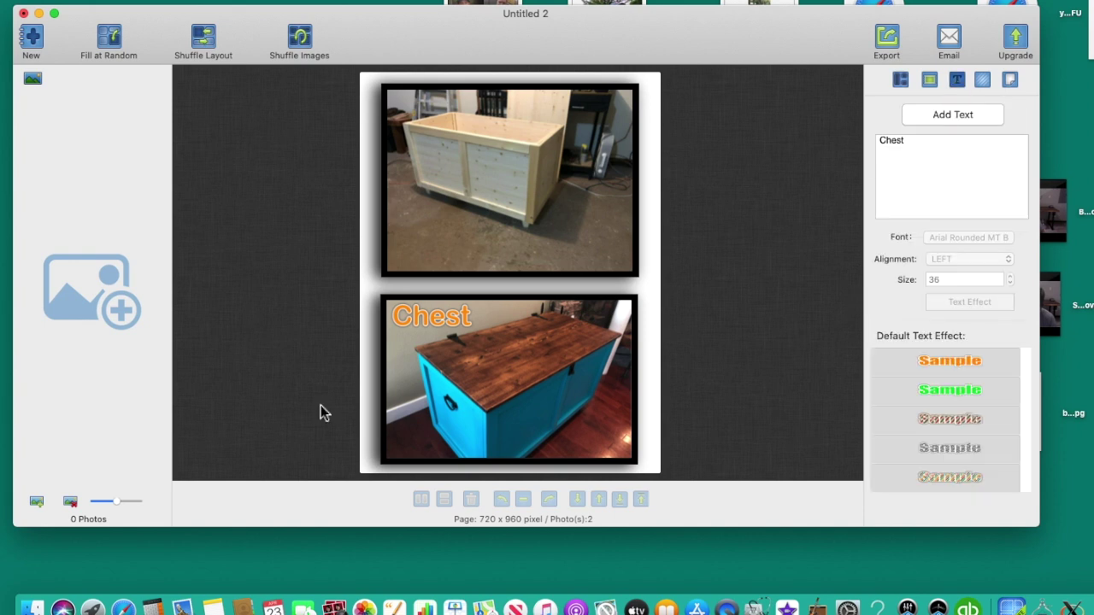
left_click(465, 318)
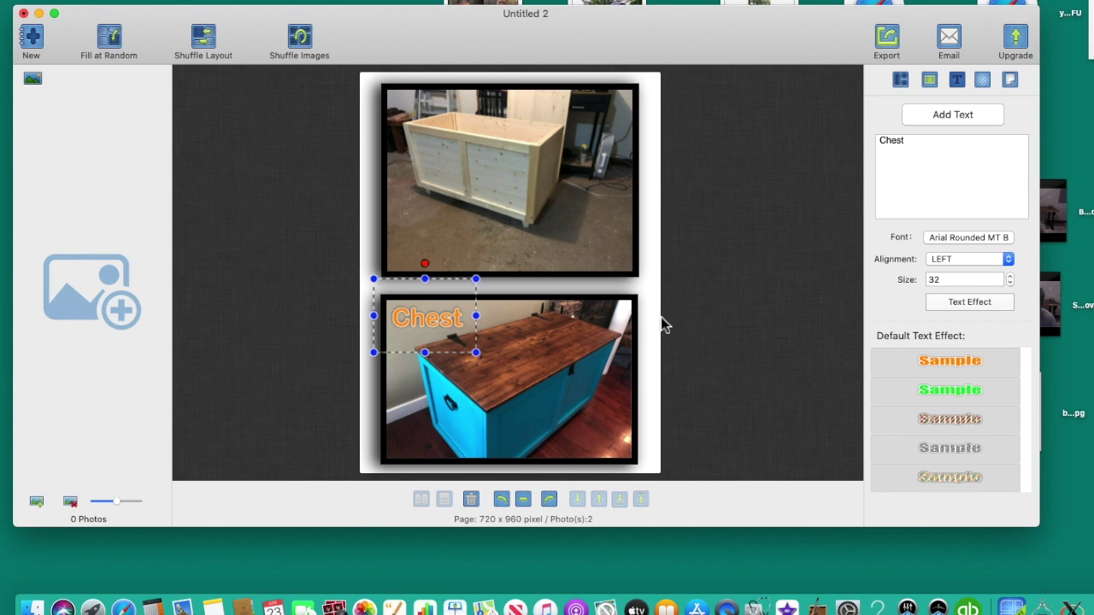
left_click(716, 317)
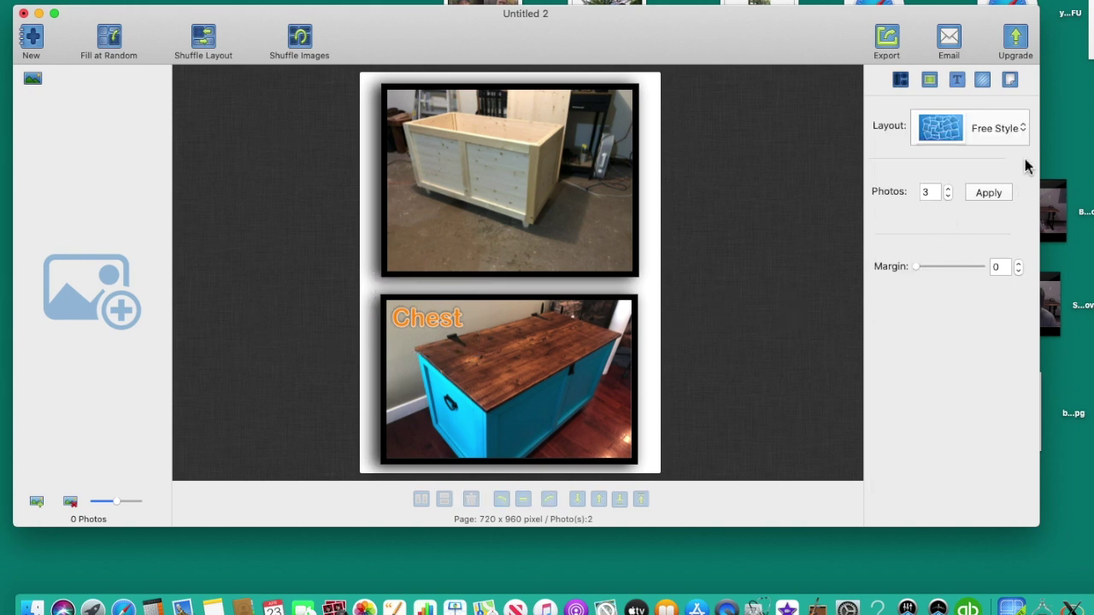
Step: Apply the blue default text effect at the end of the effects list to the "Chest" caption
left_click(956, 80)
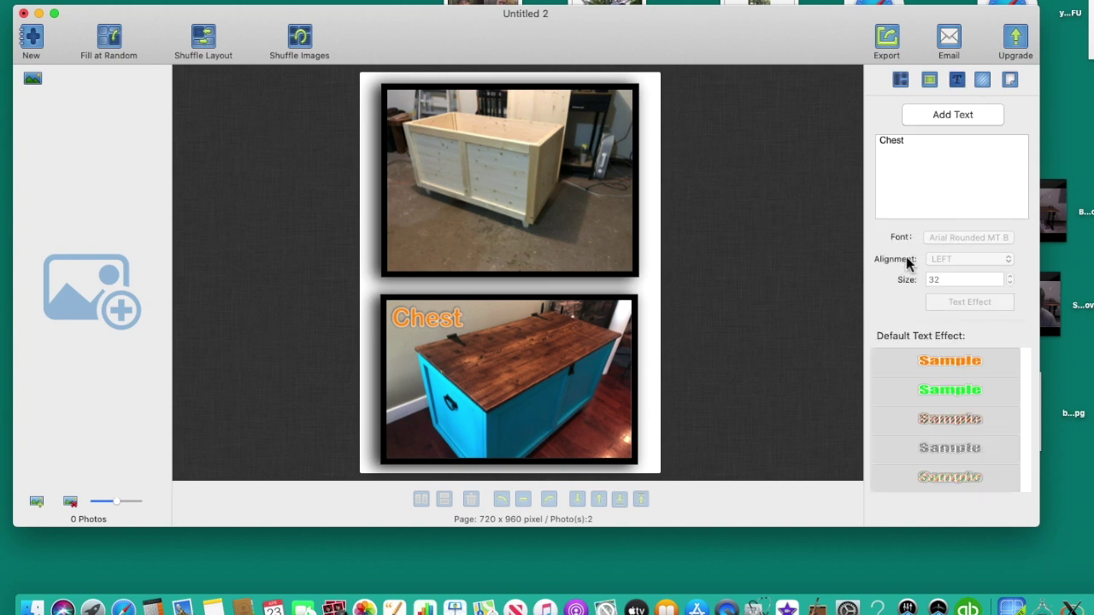
left_click(425, 324)
left_click(964, 397)
scroll(964, 398, "down", 5)
left_click(946, 418)
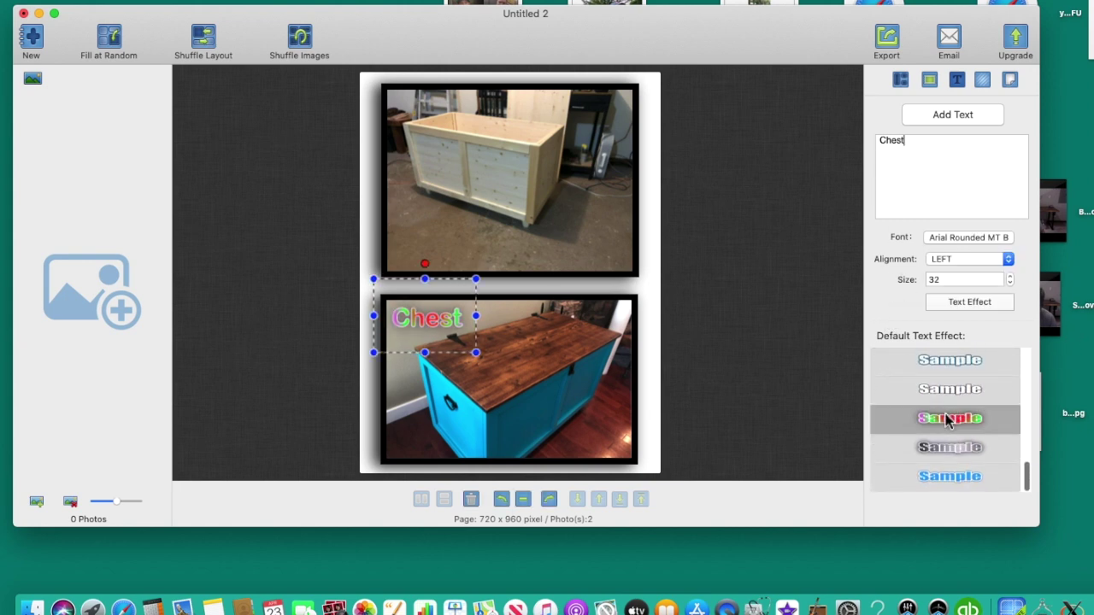
left_click(946, 471)
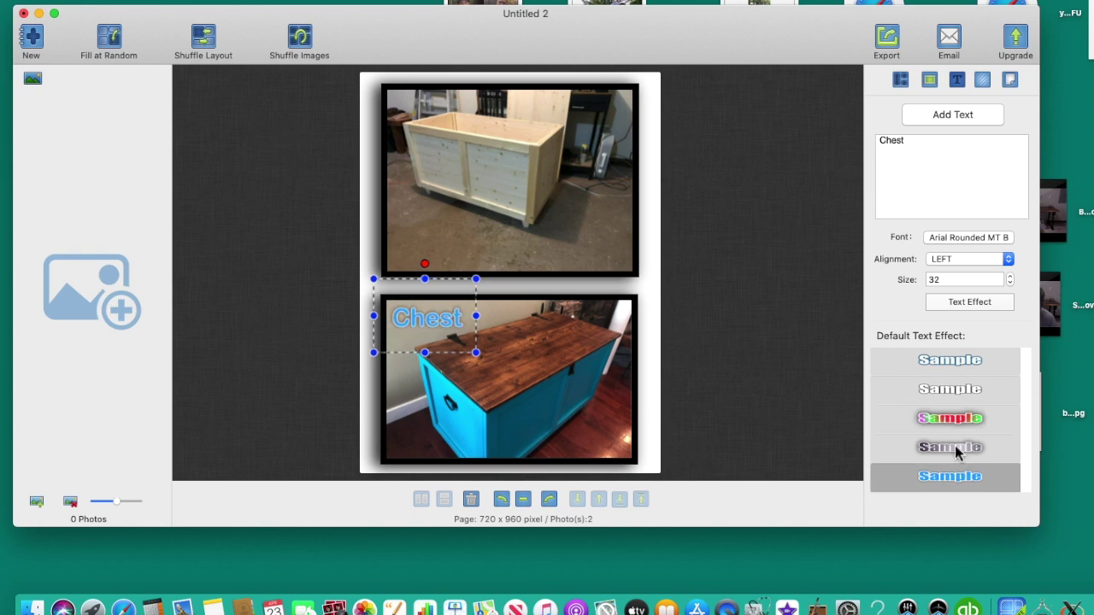
left_click(828, 310)
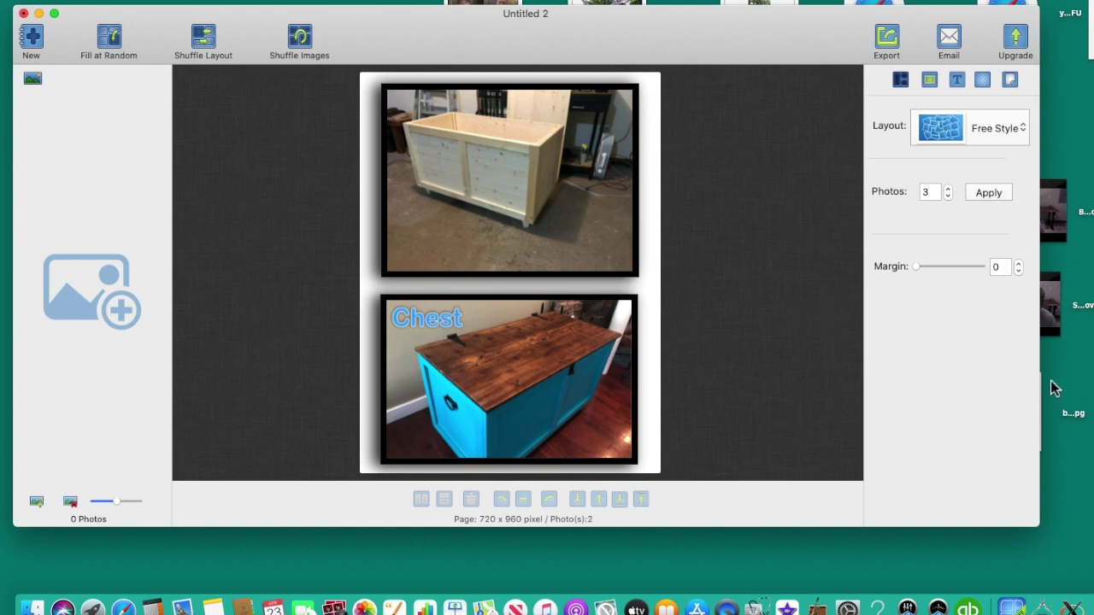
Step: Switch the page background from a color to an image and apply the dark green sparkling one
left_click(958, 81)
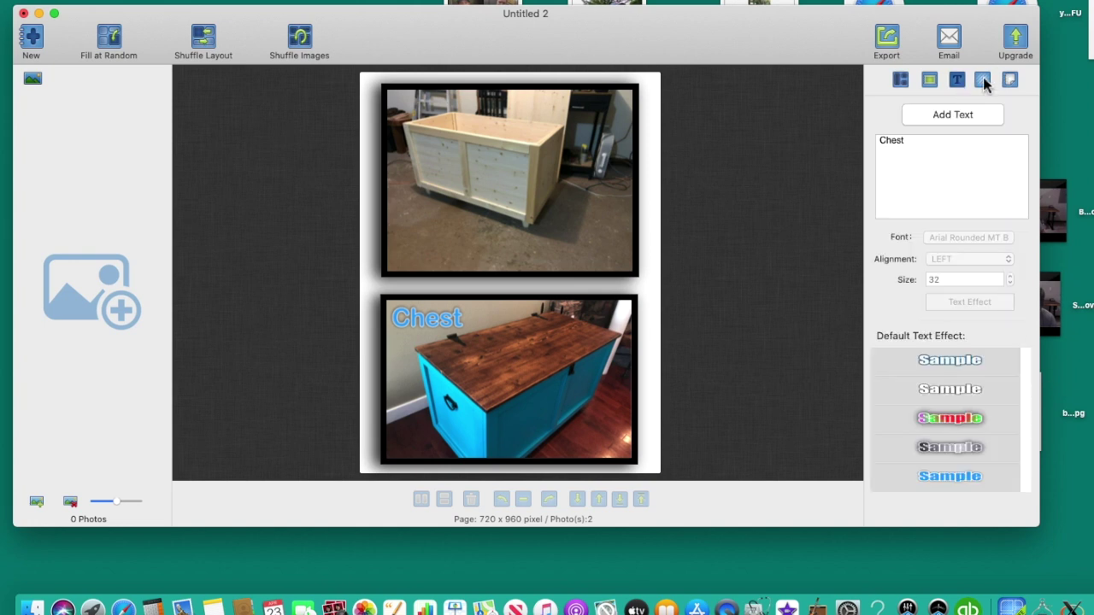
left_click(983, 81)
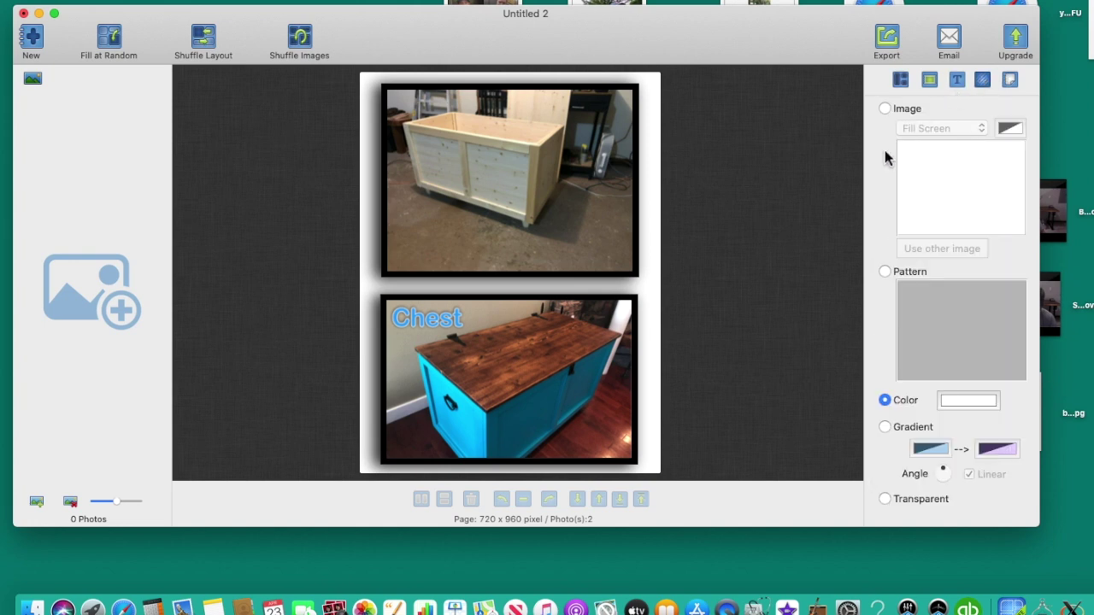
left_click(886, 109)
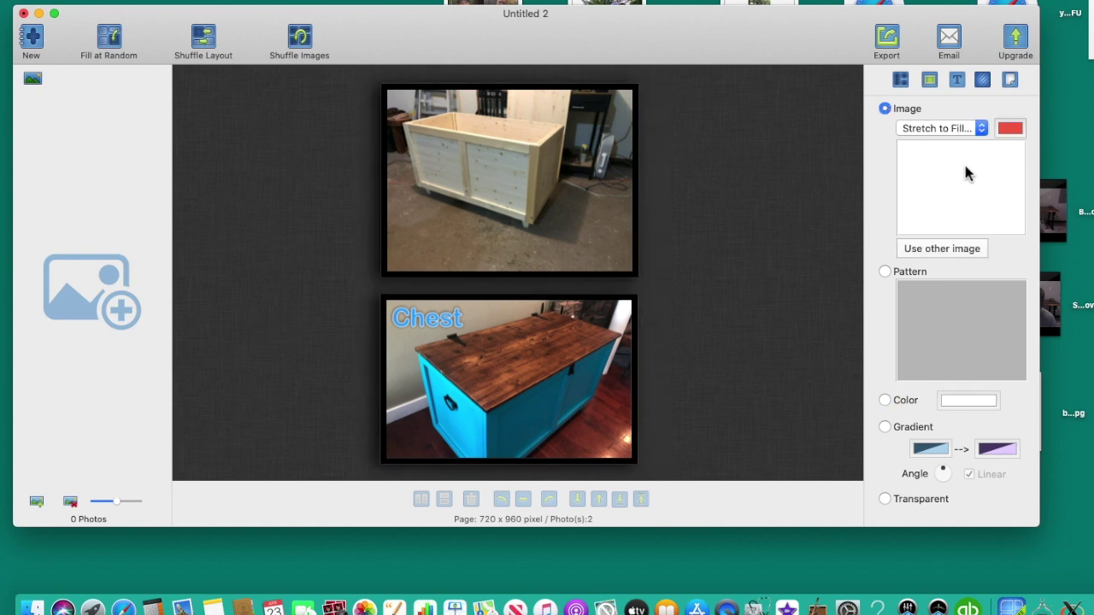
scroll(965, 166, "down", 5)
scroll(966, 176, "up", 5)
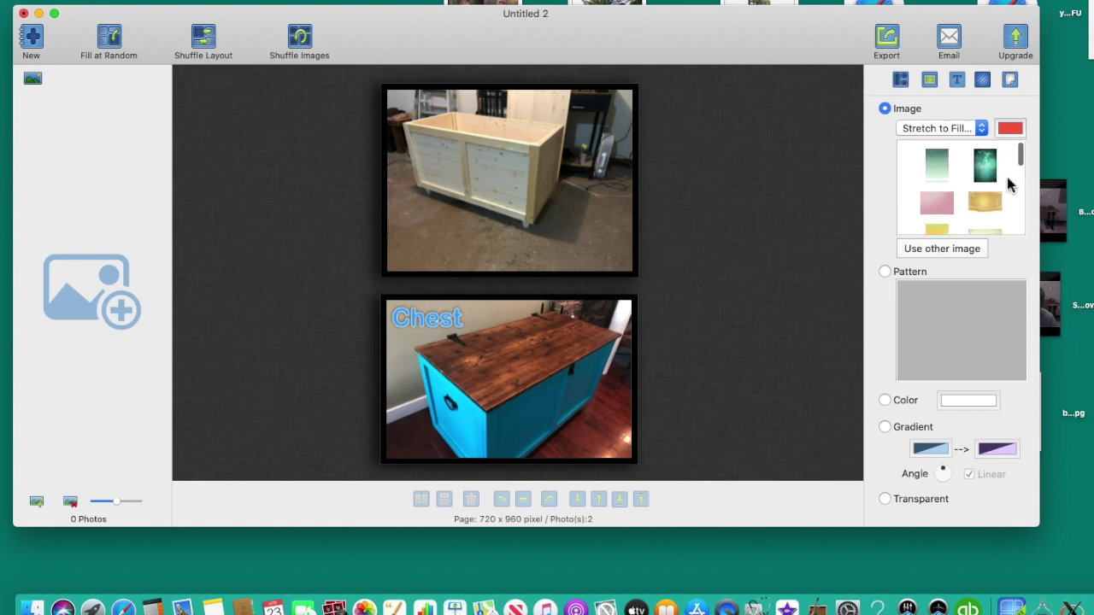
scroll(996, 180, "down", 2)
scroll(999, 185, "up", 2)
scroll(992, 184, "down", 2)
scroll(983, 179, "up", 2)
left_click(984, 167)
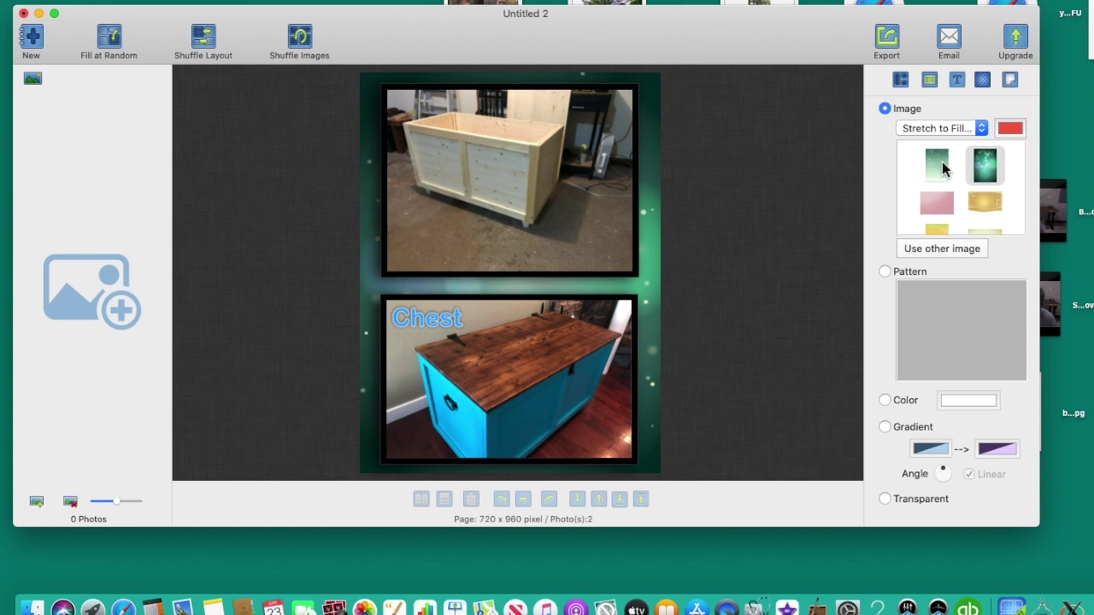
Step: Try the light green and gold background images, and settle on the yellow one below them
left_click(936, 164)
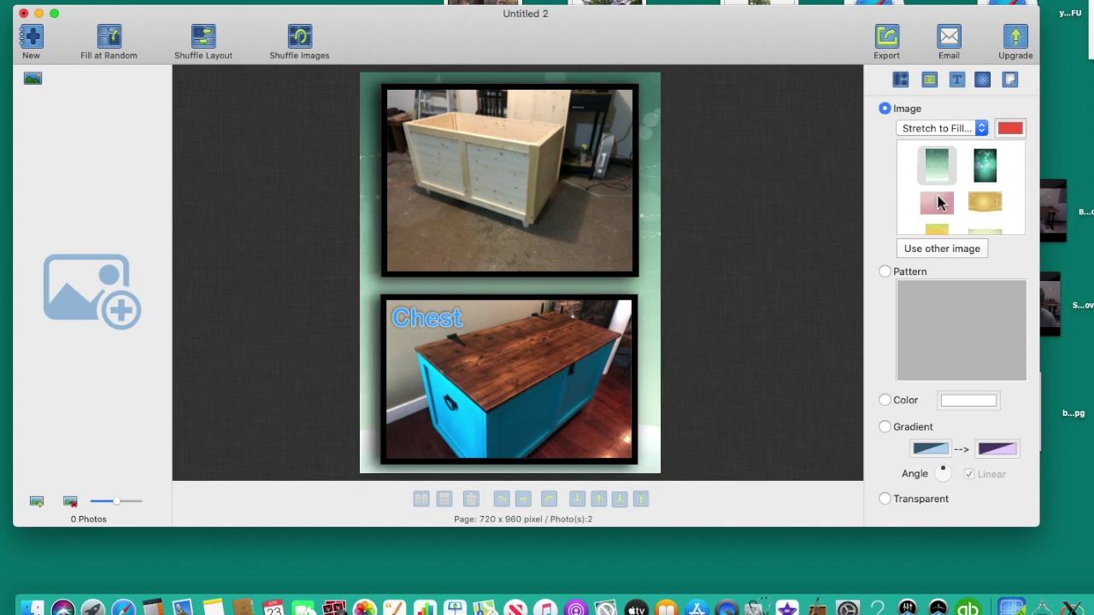
left_click(985, 202)
scroll(914, 175, "down", 1)
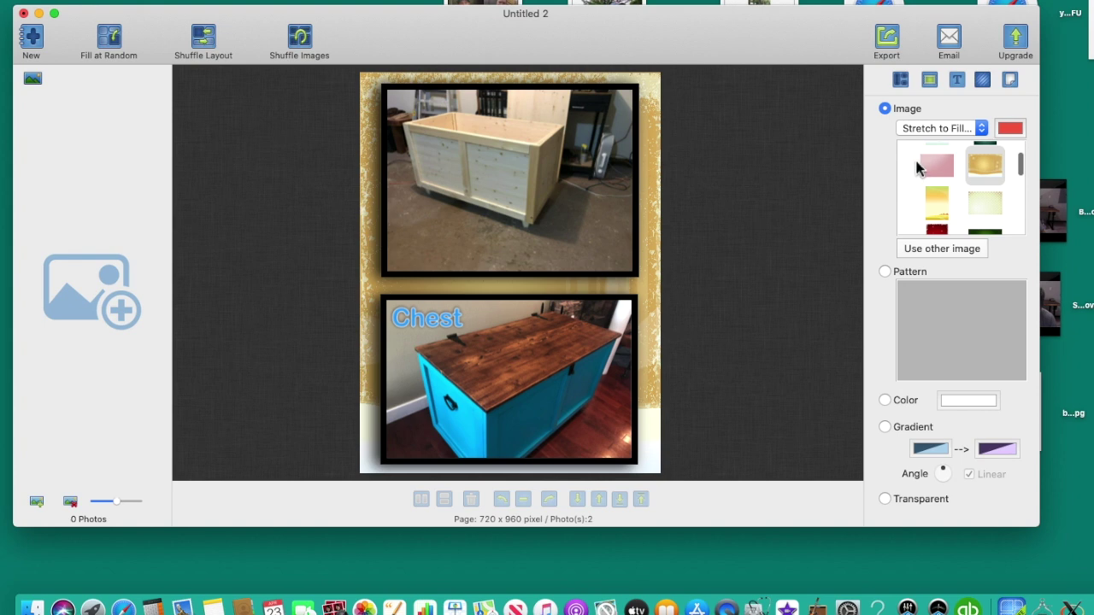
scroll(915, 171, "down", 1)
left_click(938, 188)
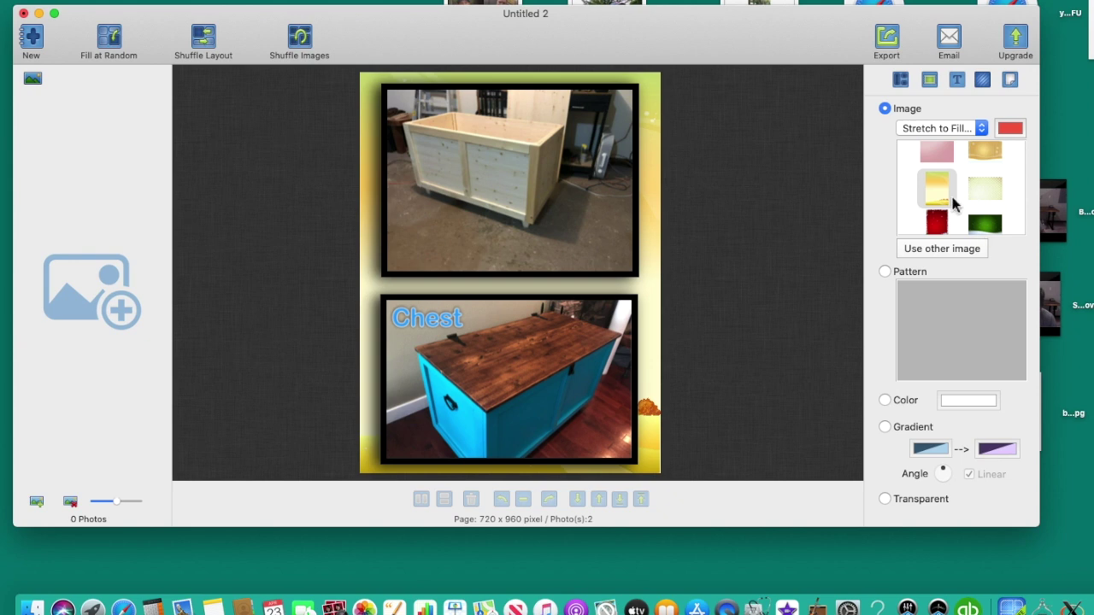
Step: Switch the page background to a pattern and try the green floral, light grey and pink dotted patterns
left_click(886, 271)
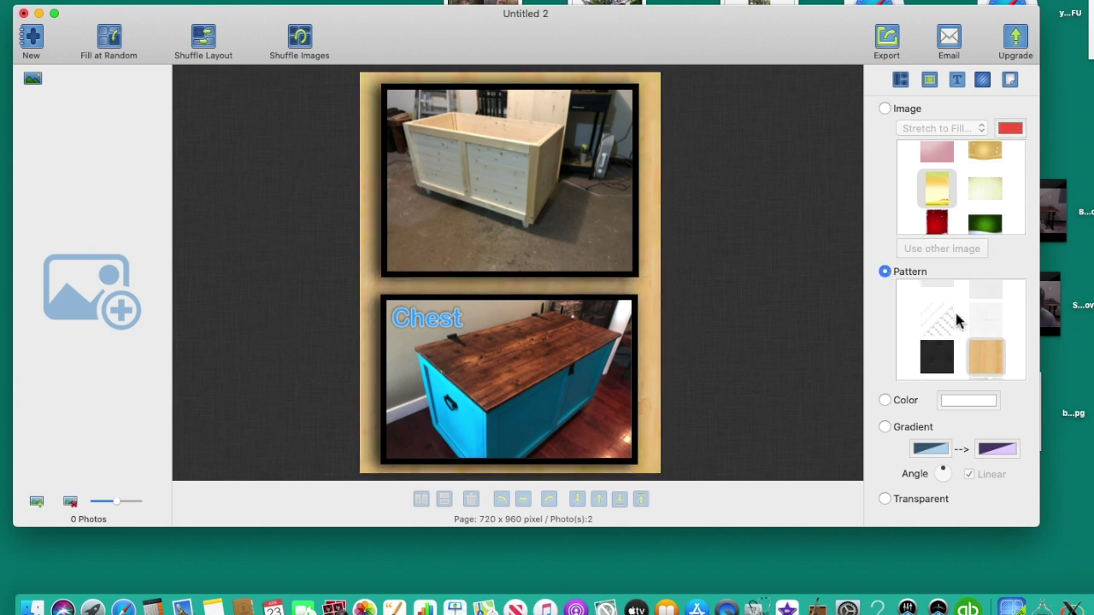
scroll(958, 321, "down", 1)
scroll(957, 320, "up", 5)
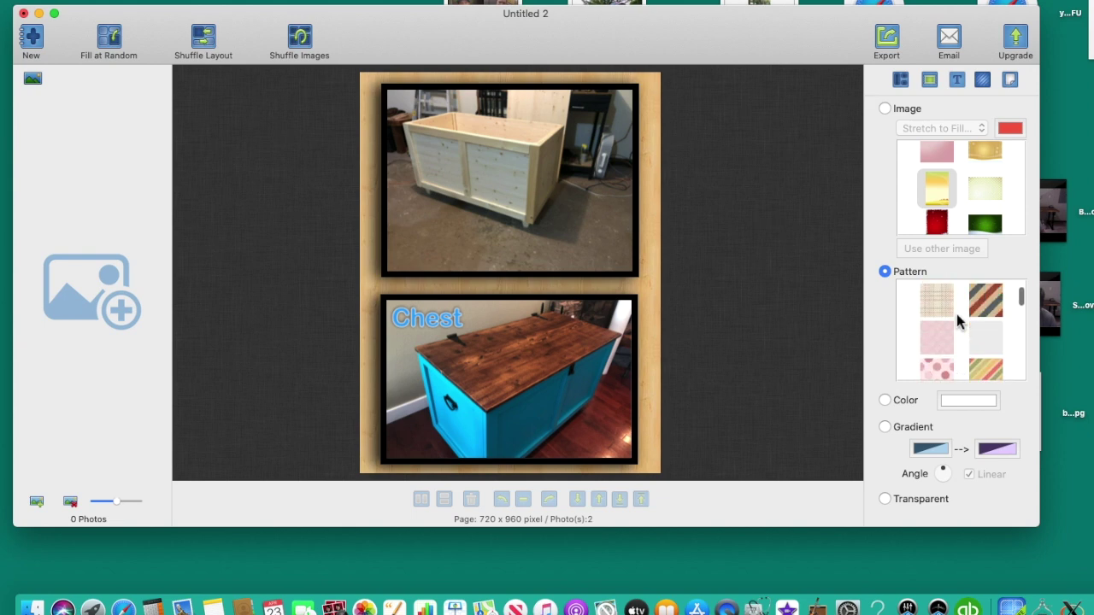
scroll(958, 316, "up", 2)
left_click(945, 309)
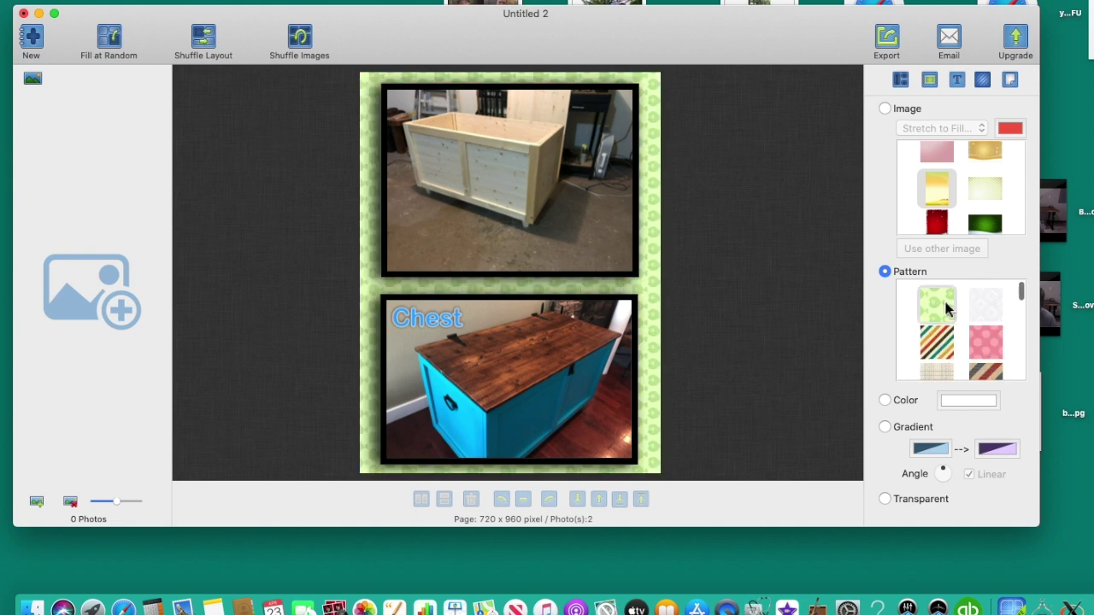
left_click(990, 309)
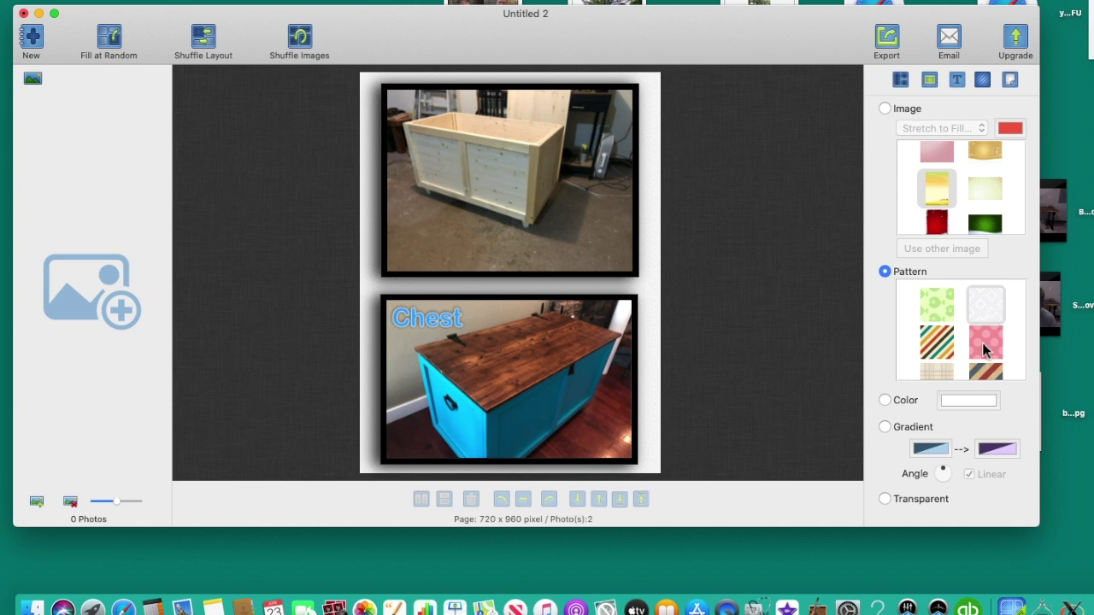
left_click(983, 347)
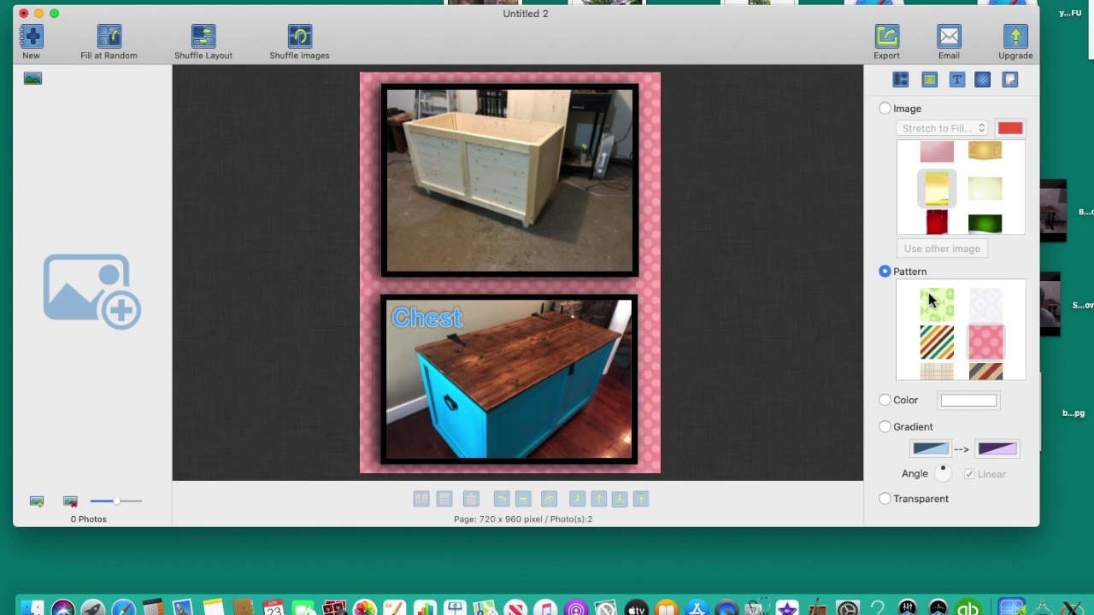
Step: Switch the page background to a solid color, try dark red, and settle on Maraschino red
left_click(885, 400)
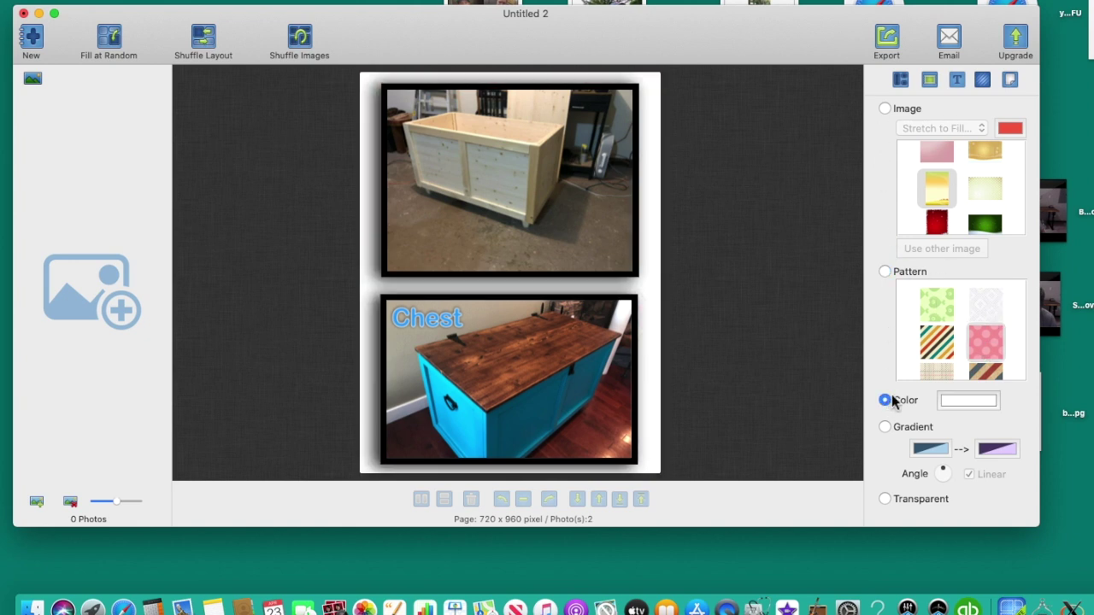
left_click(966, 402)
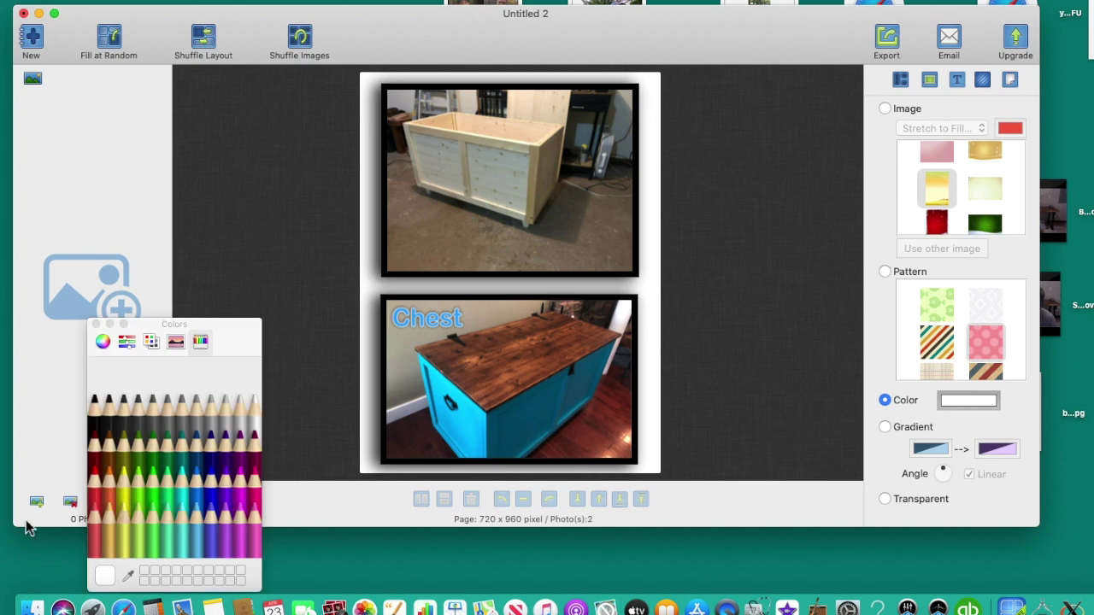
left_click(102, 463)
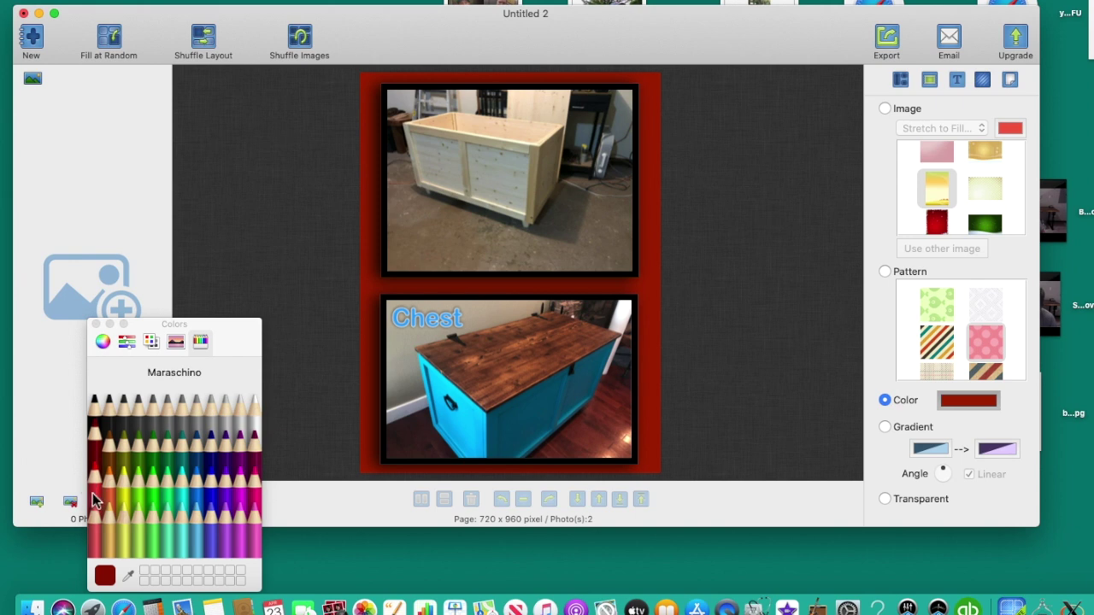
left_click(92, 493)
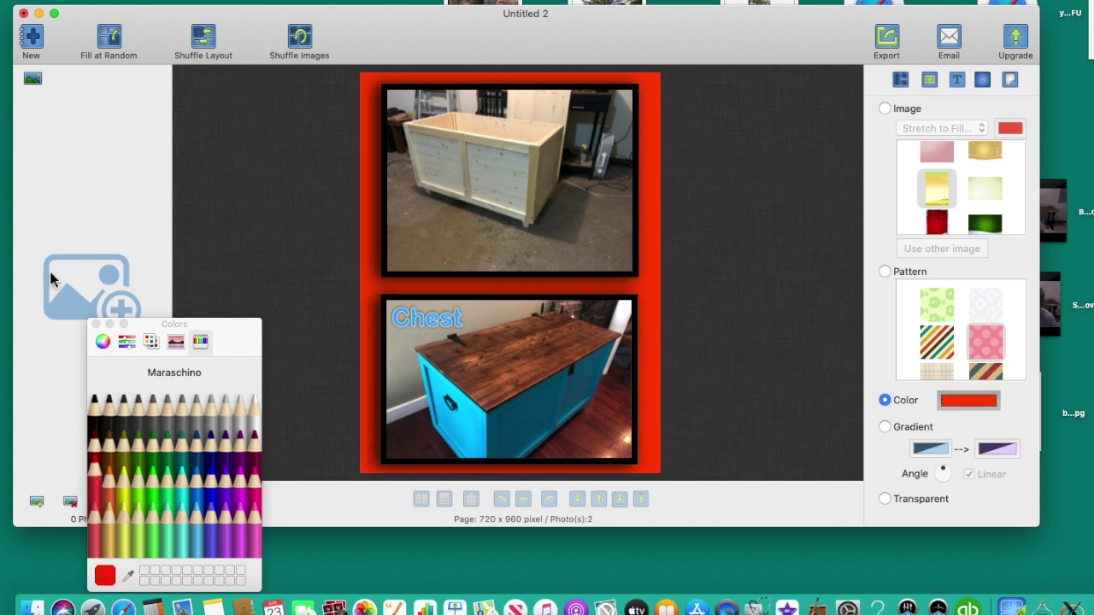
left_click(96, 324)
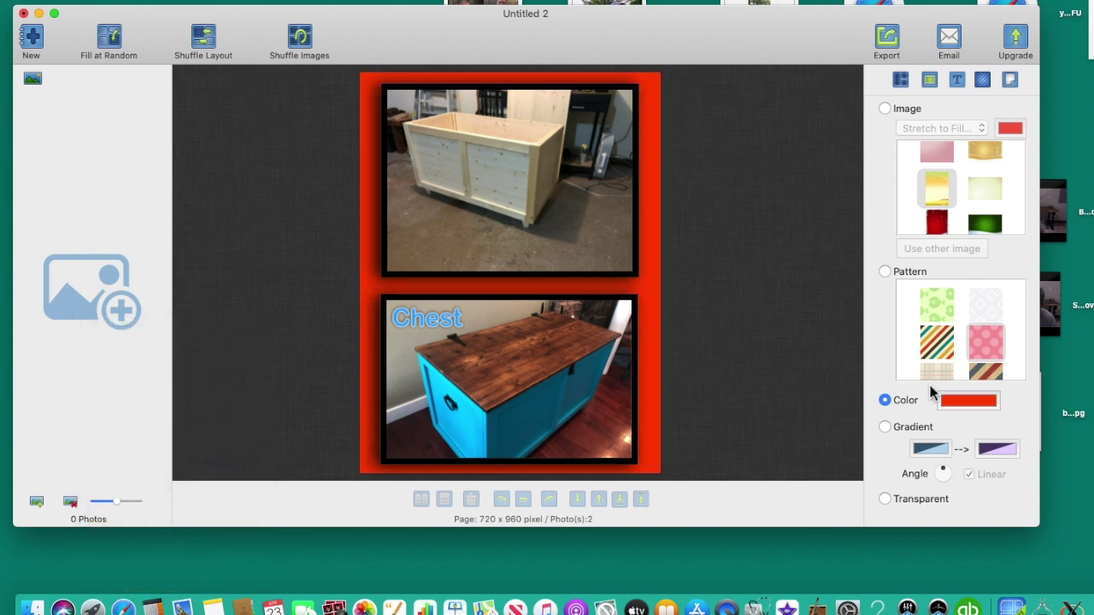
Step: Switch the page background to a linear gradient from Maraschino red to Midnight blue, and rotate its angle so the blue starts at the lower-left corner
left_click(885, 427)
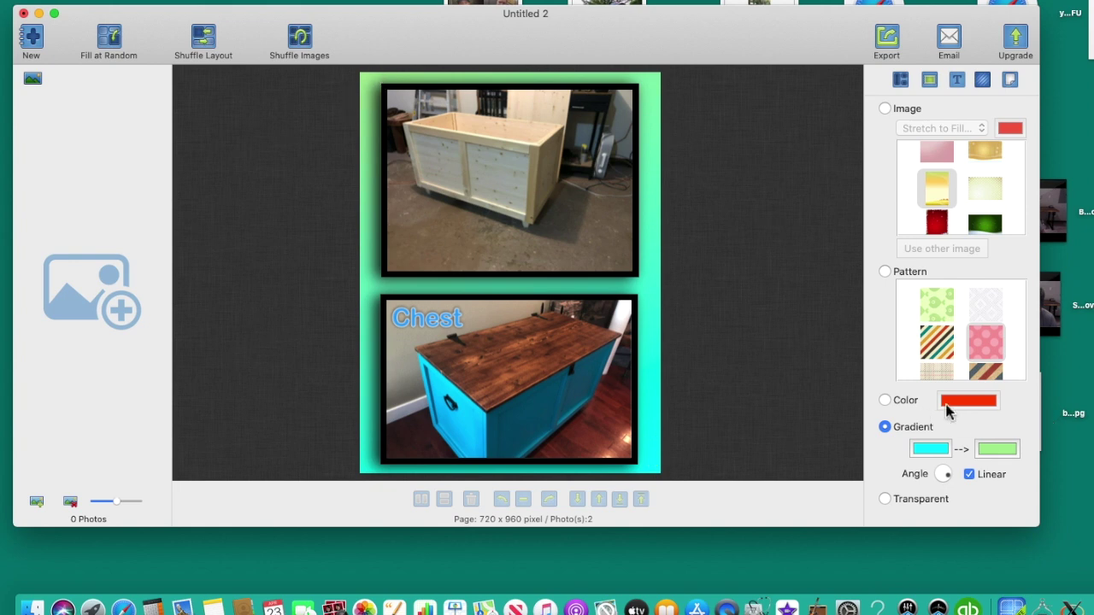
left_click(931, 449)
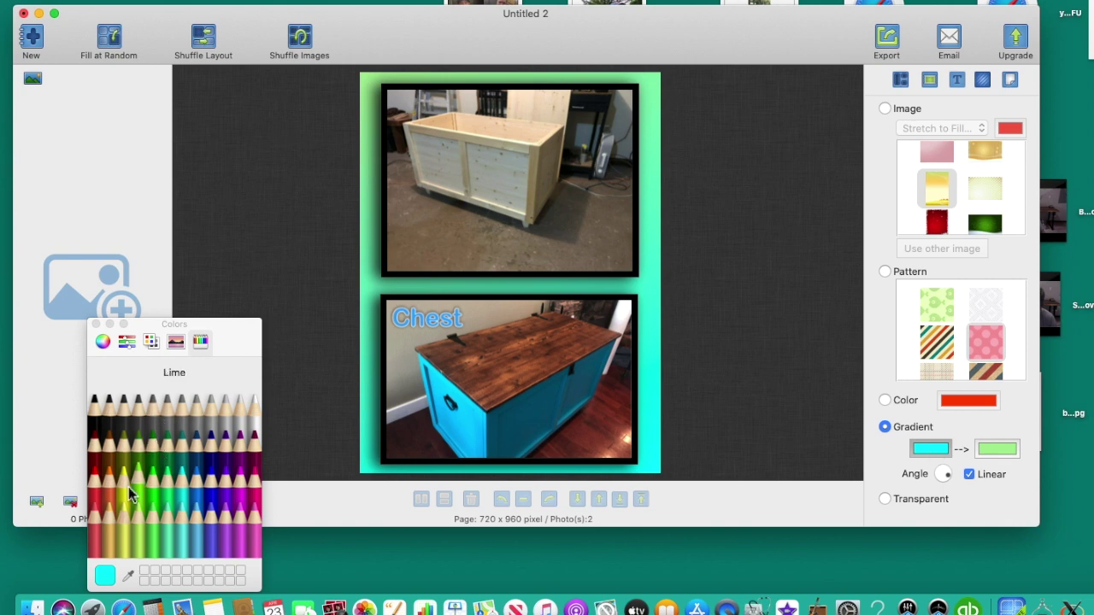
left_click(95, 494)
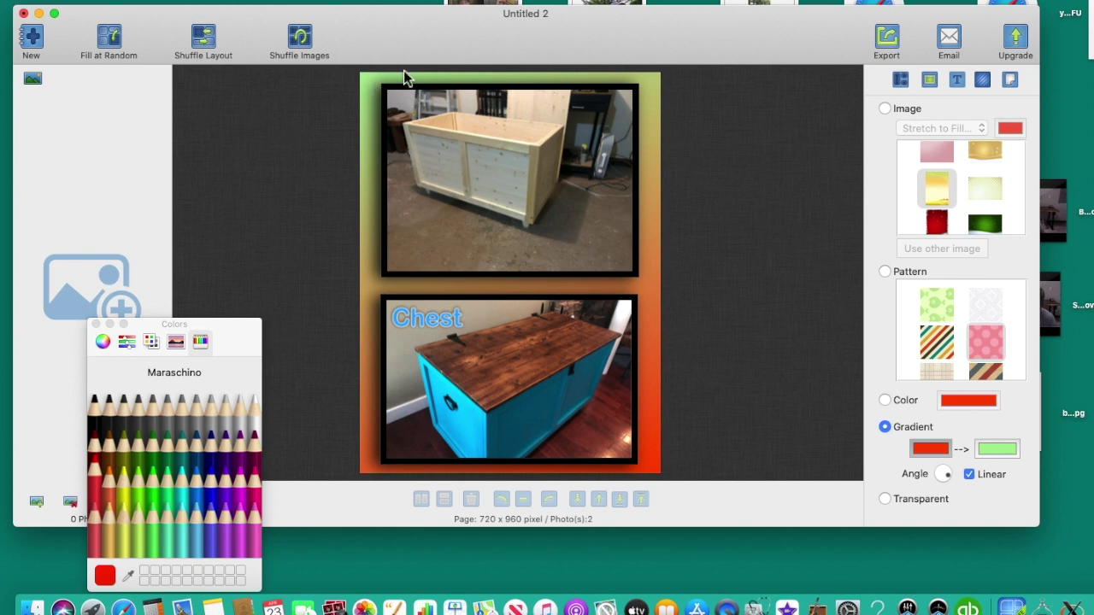
left_click(987, 449)
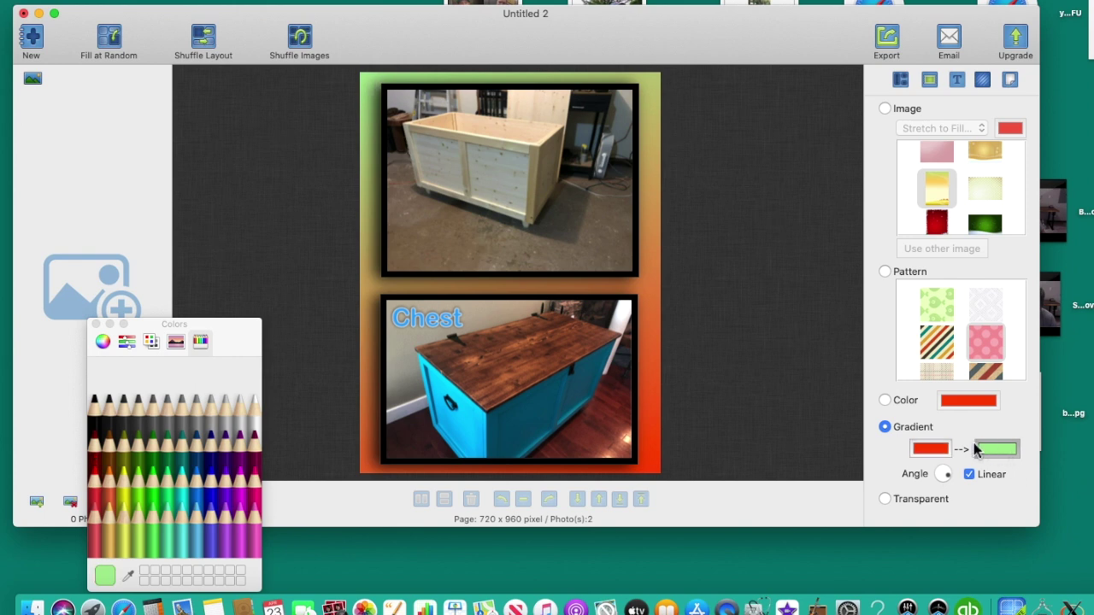
left_click(210, 461)
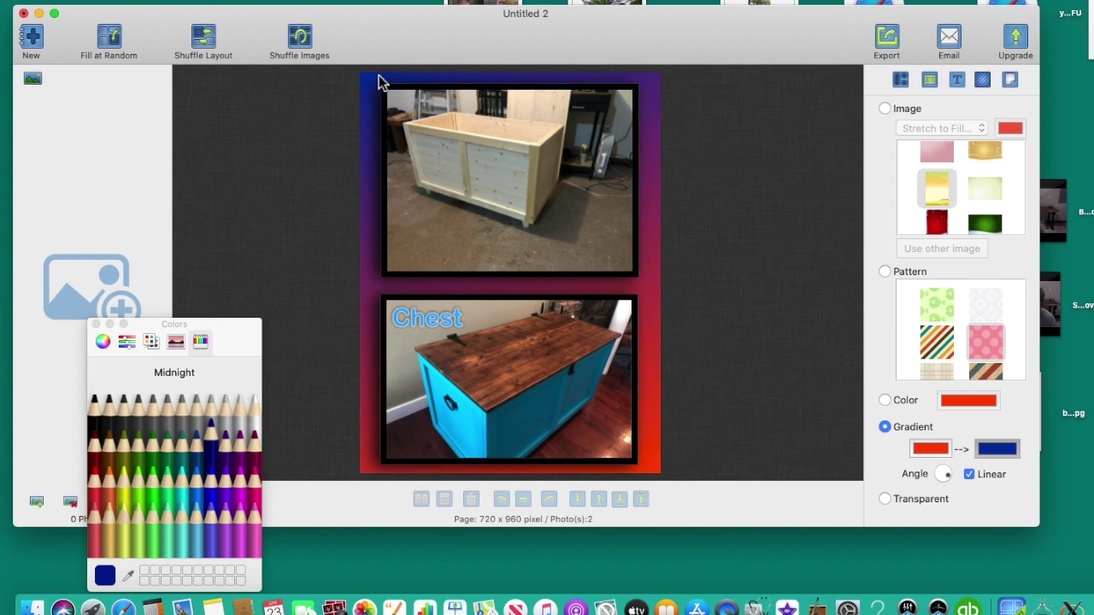
left_click(939, 477)
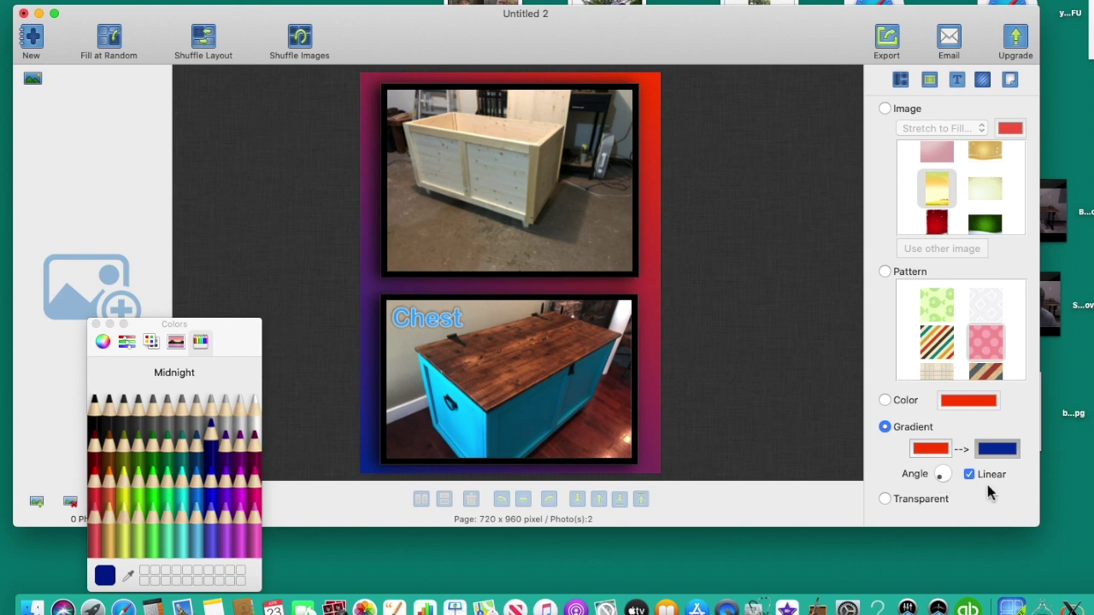
Step: Make the page background transparent, view the available page sizes, and close the color palette
left_click(886, 499)
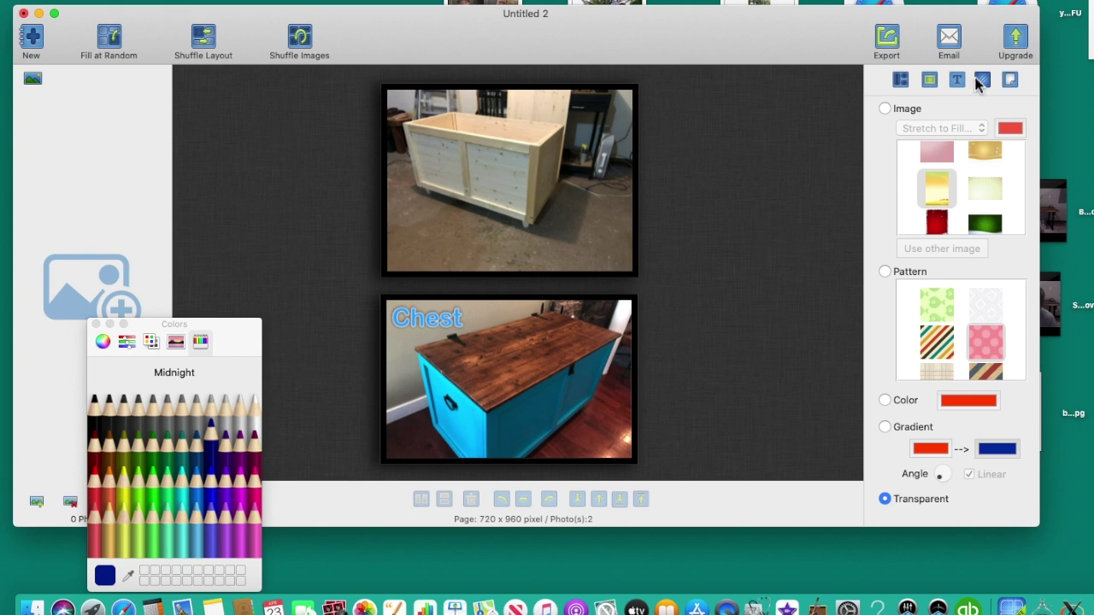
left_click(1010, 79)
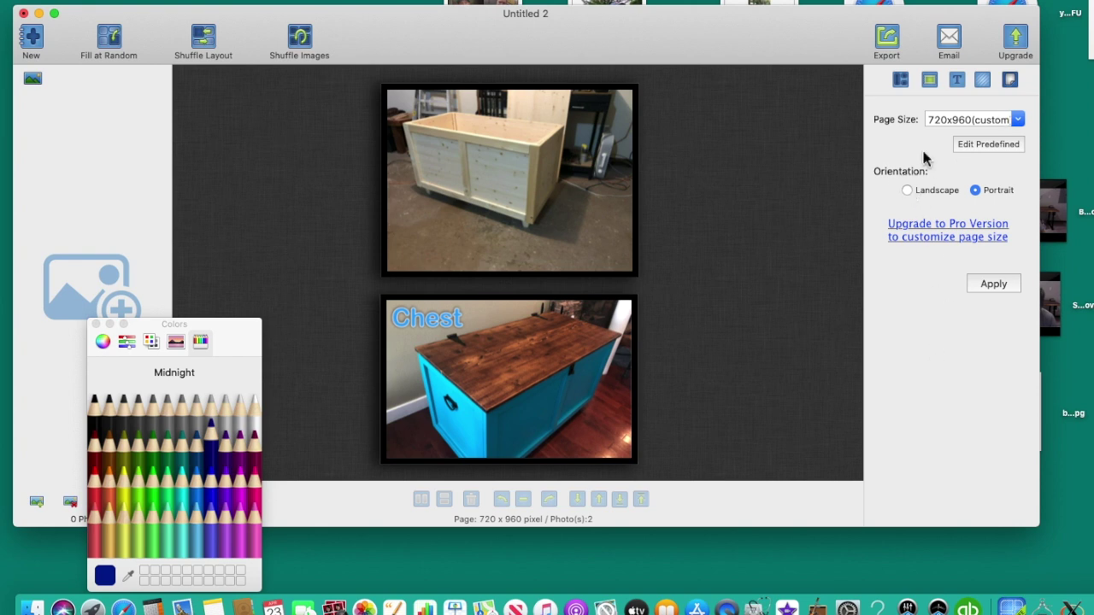
left_click(1019, 122)
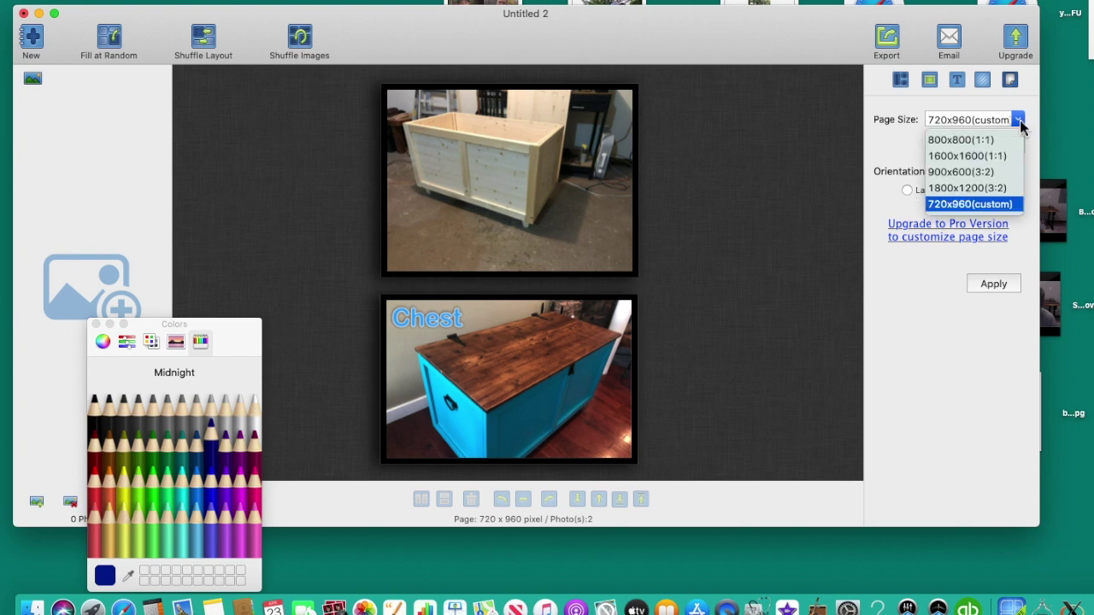
left_click(886, 325)
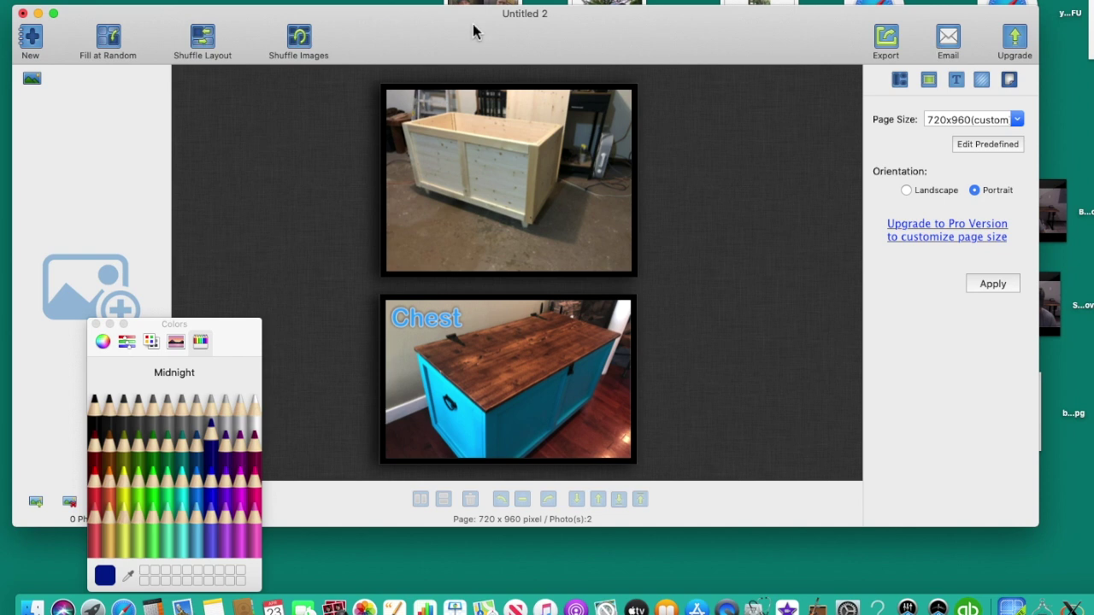
left_click(95, 324)
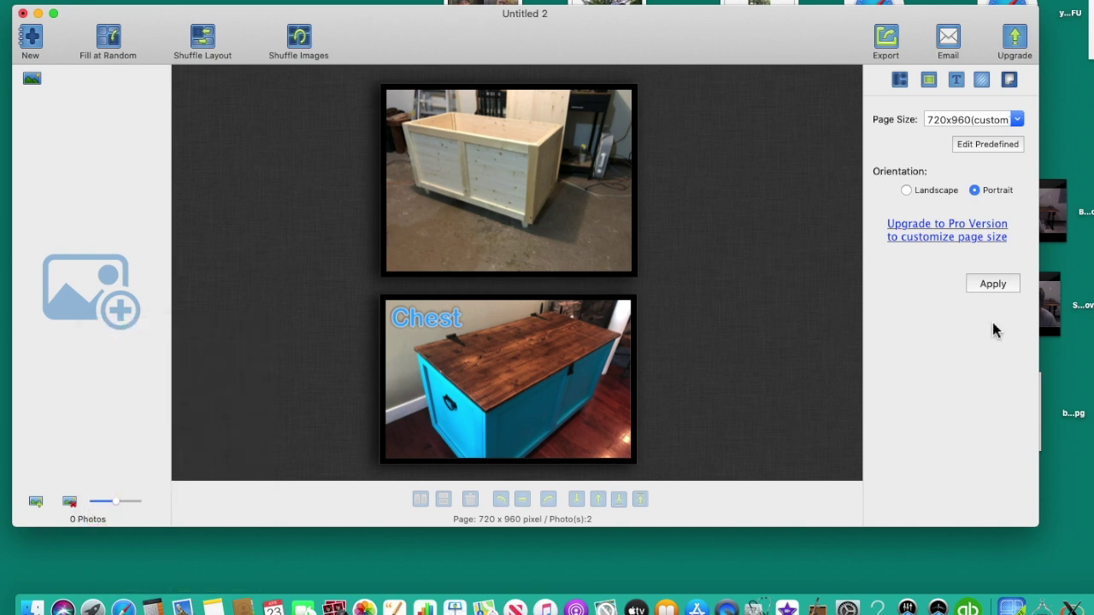
mouse_move(669, 40)
left_mouse_down()
mouse_move(726, 93)
mouse_move(663, 32)
left_mouse_up()
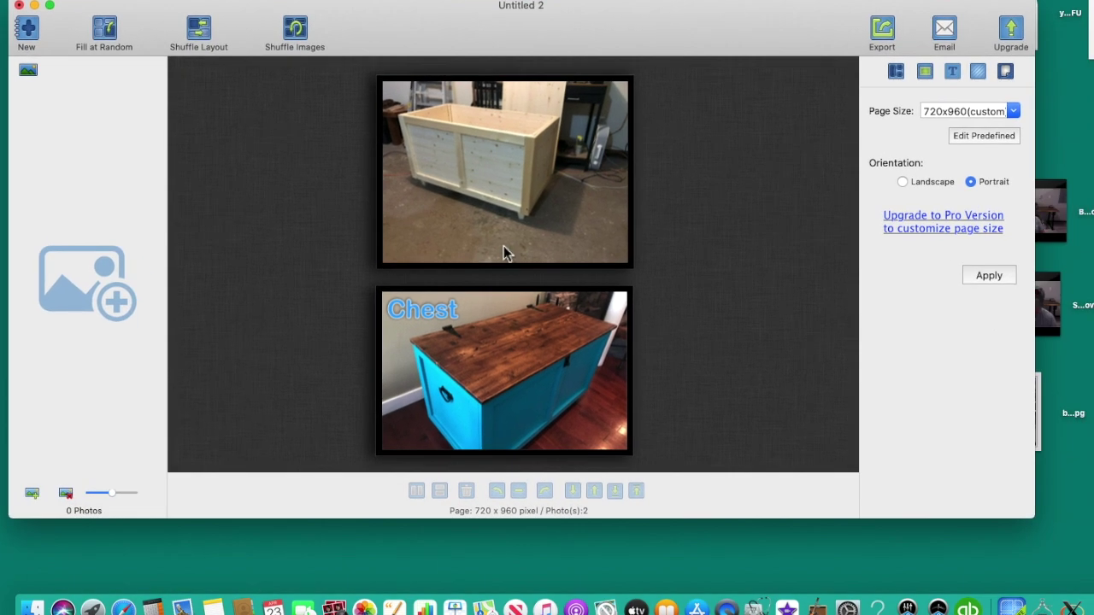
left_click_drag(405, 8, 437, 33)
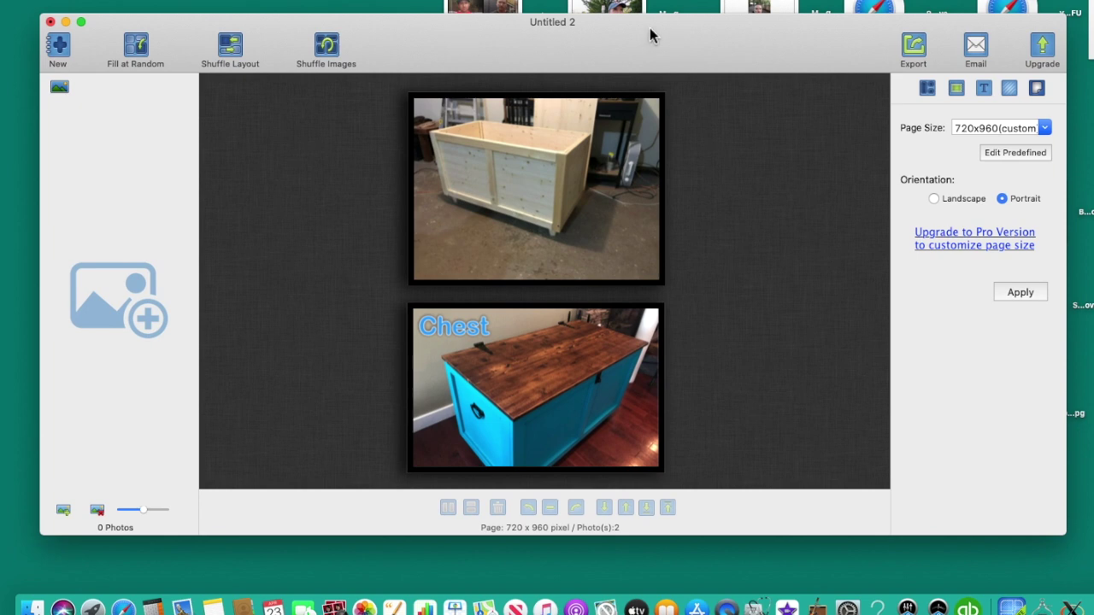
left_click_drag(752, 36, 757, 43)
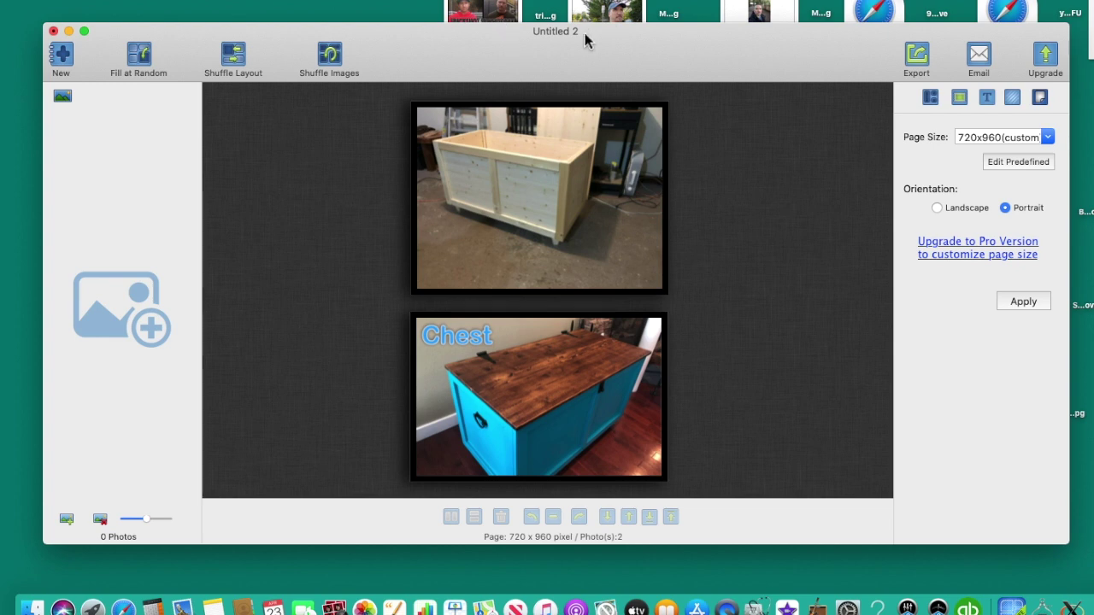
left_click_drag(826, 74, 825, 72)
left_click_drag(658, 59, 657, 58)
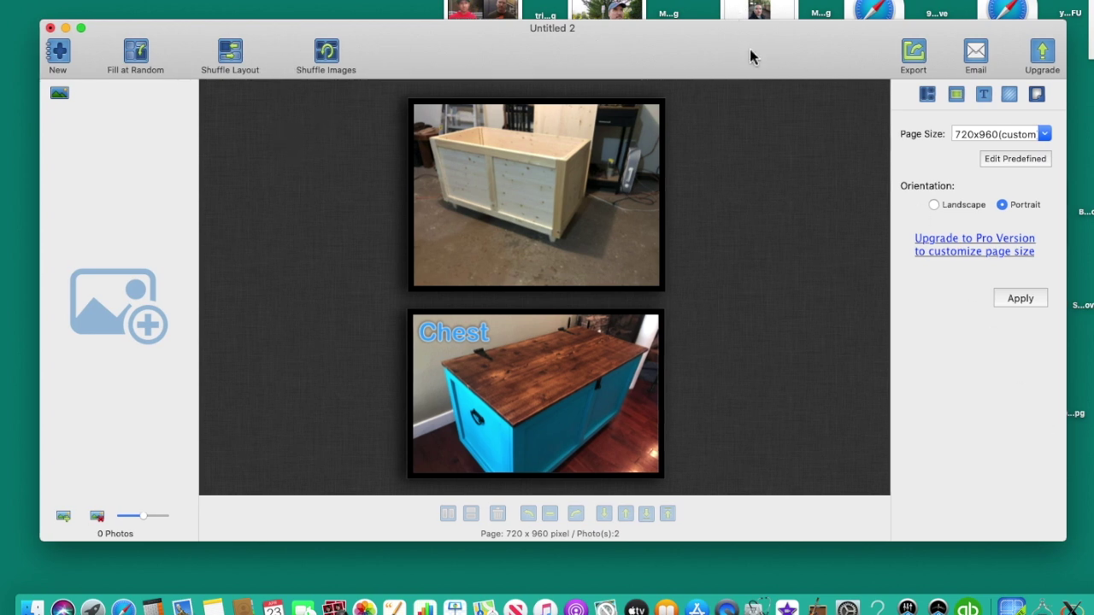
mouse_move(739, 47)
left_mouse_down()
mouse_move(771, 37)
mouse_move(707, 35)
mouse_move(730, 33)
mouse_move(743, 55)
left_mouse_up()
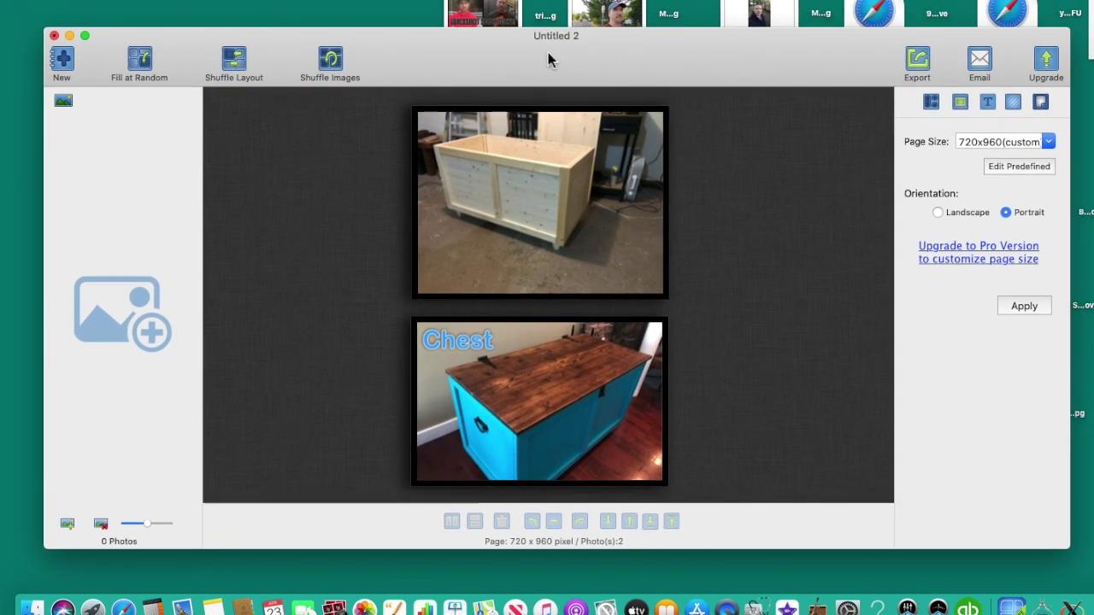